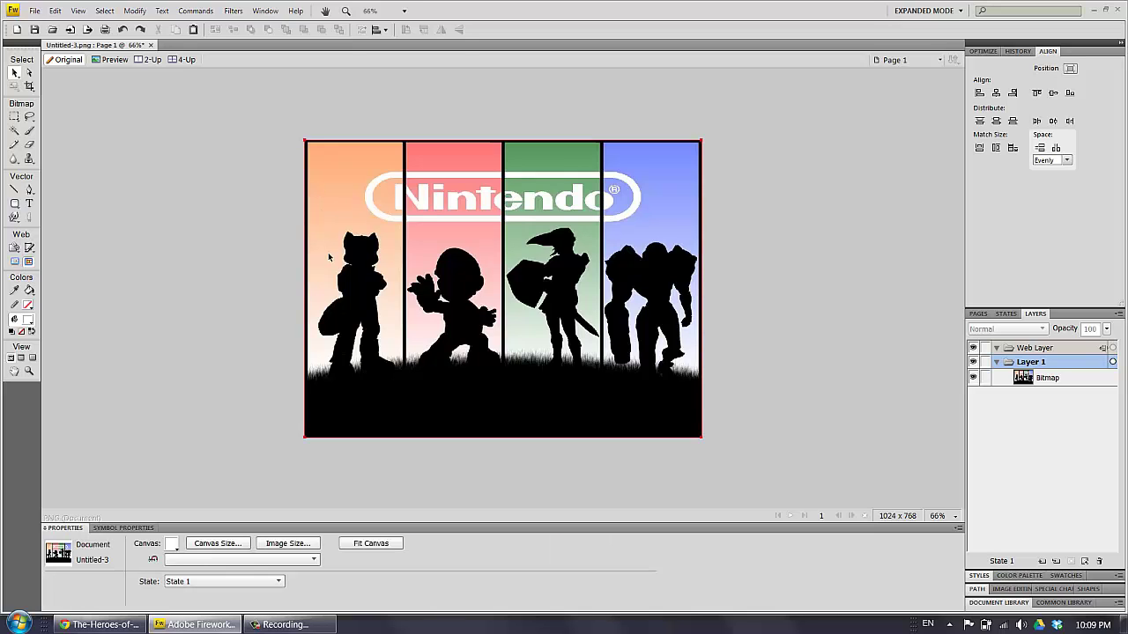
left_click_drag(324, 229, 346, 236)
left_click_drag(827, 222, 184, 325)
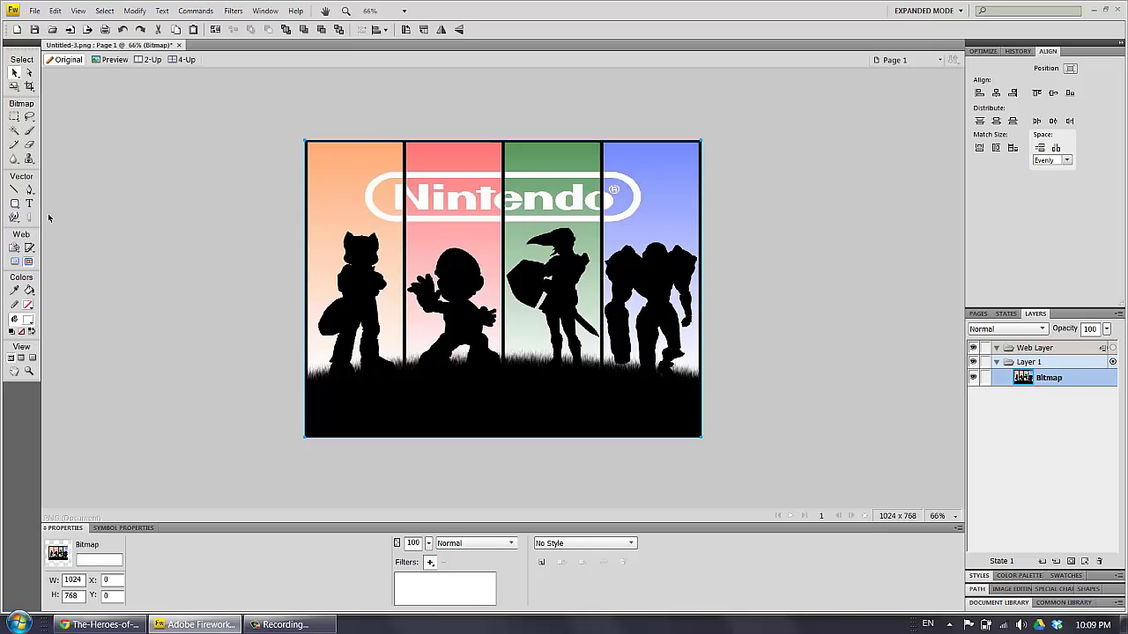
Step: Draw a white rectangle about 1029 by 230 px across the full width of the image, just below the Nintendo logo, and deselect it
left_click(15, 204)
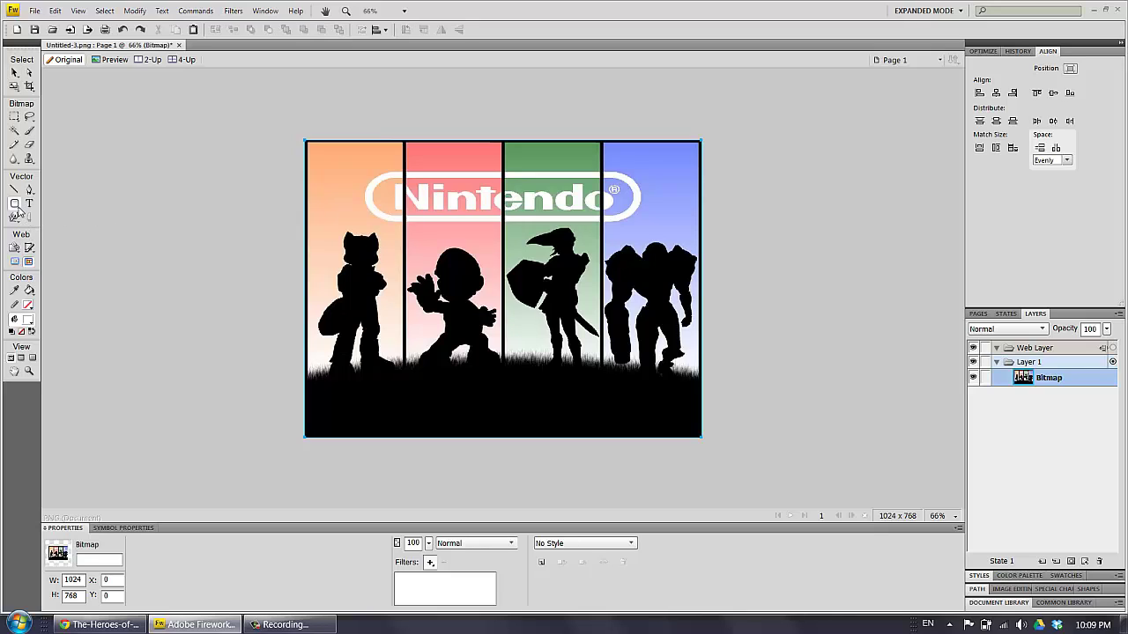
key("ctrl+d")
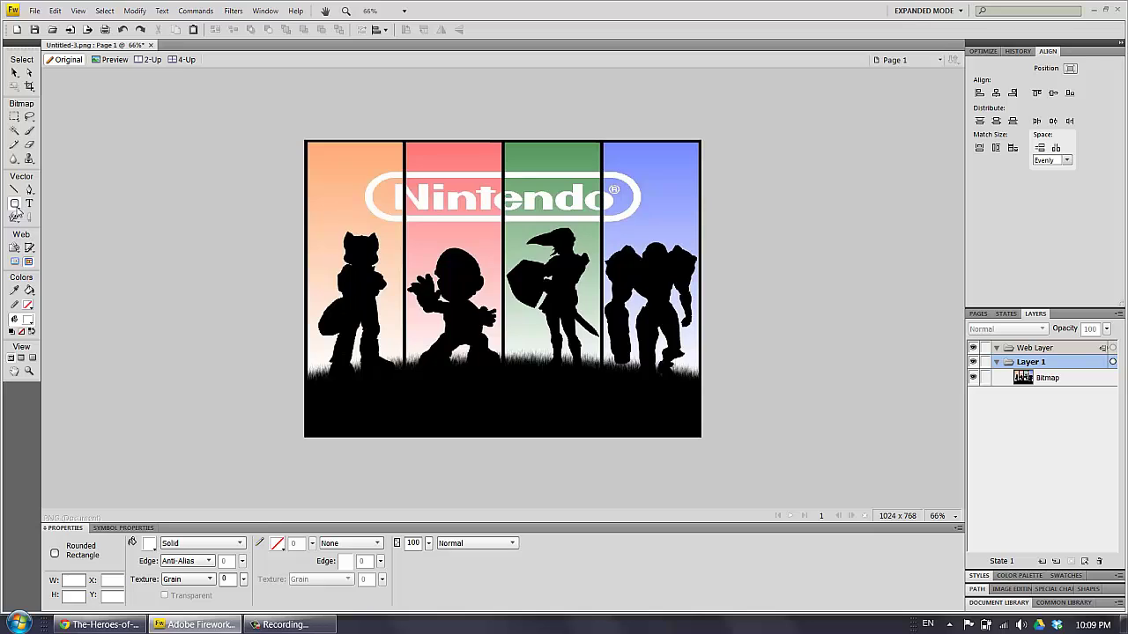
left_click_drag(15, 209, 37, 222)
left_click_drag(308, 226, 412, 258)
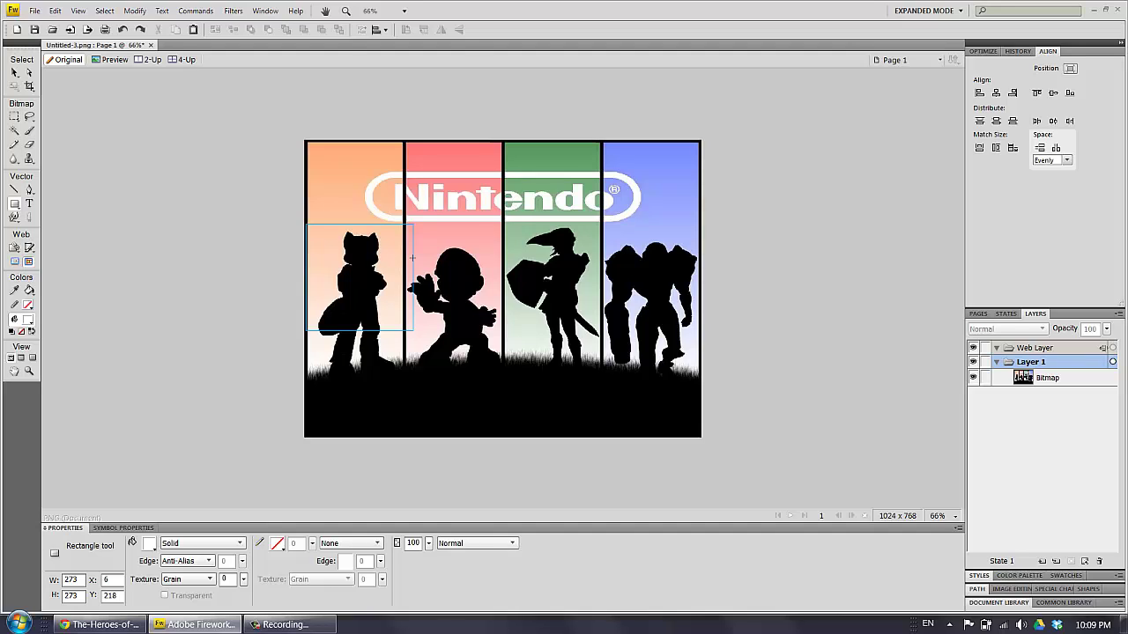
left_click_drag(413, 258, 705, 314)
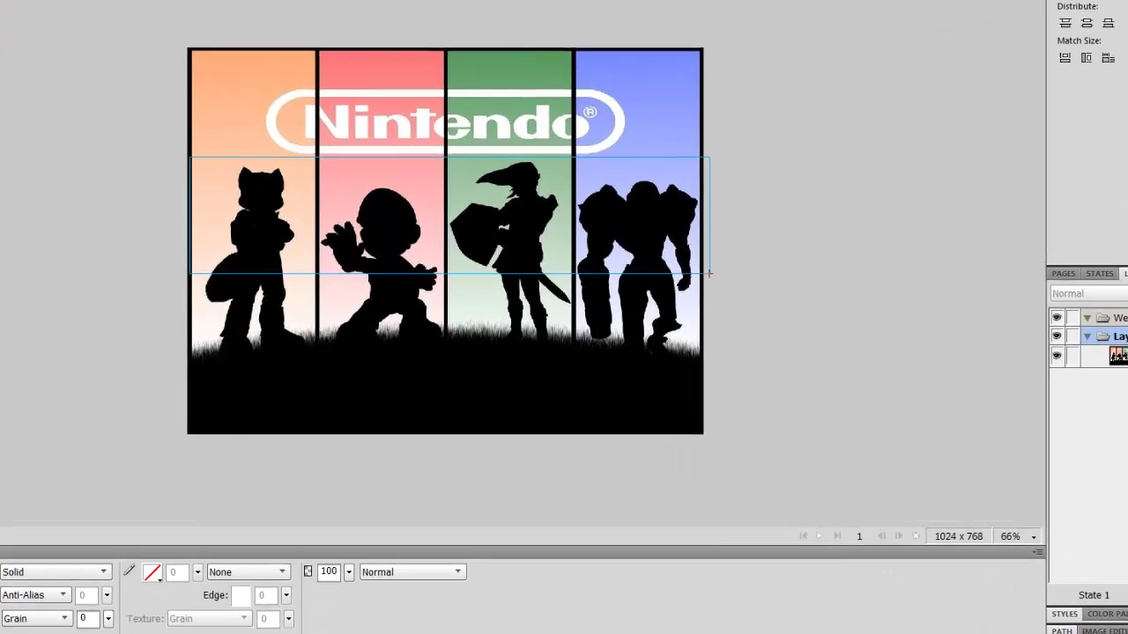
left_click_drag(709, 274, 709, 274)
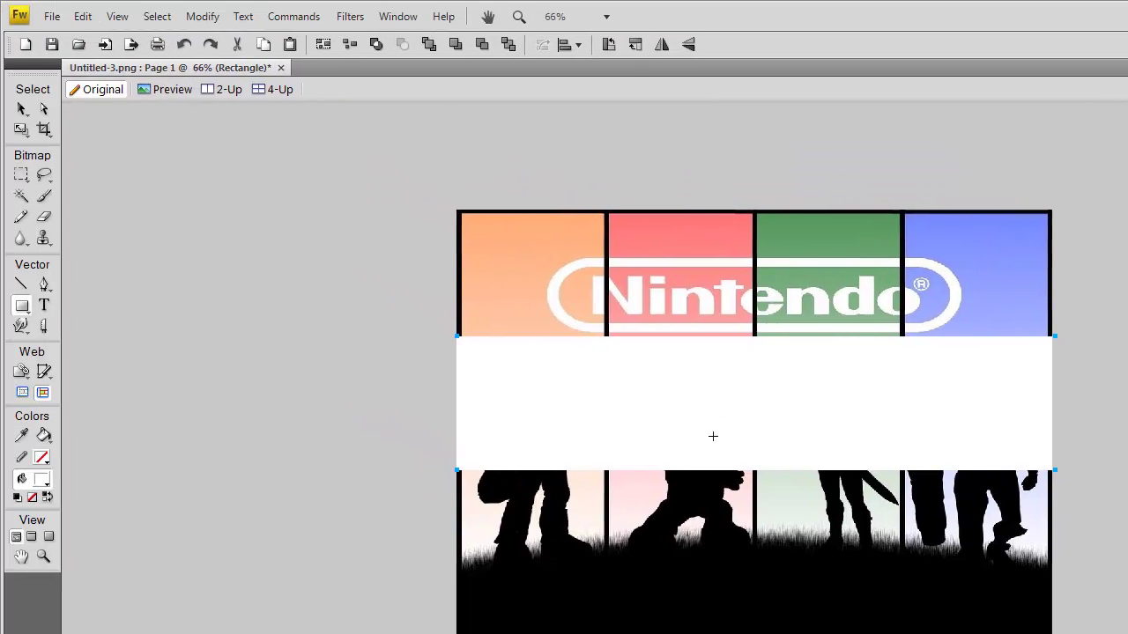
left_click(22, 108)
left_click(394, 455)
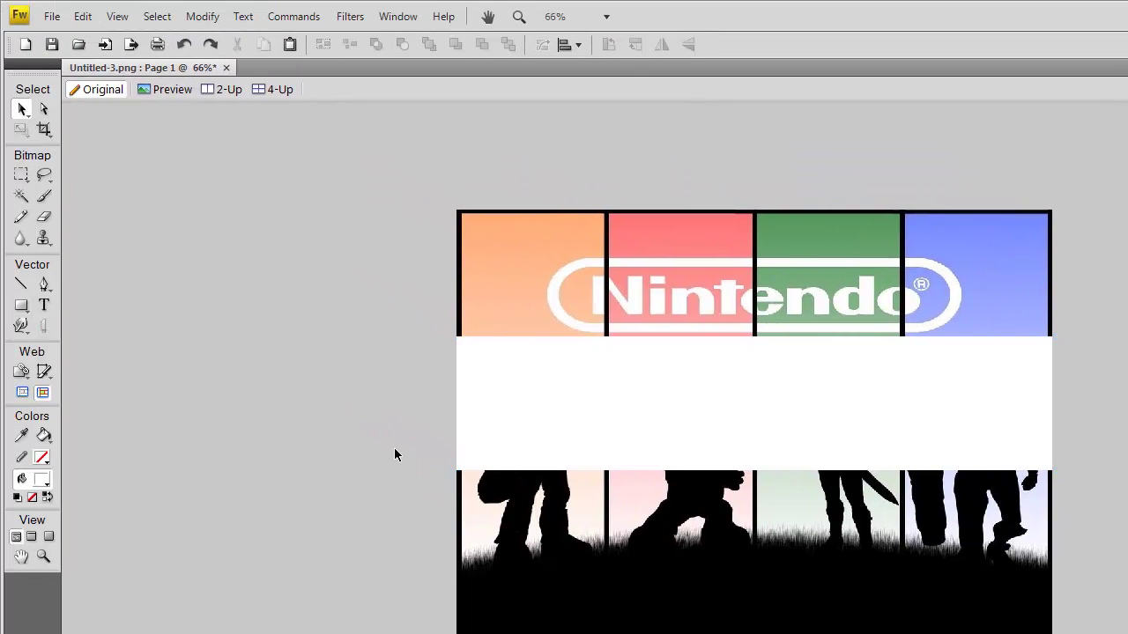
Step: Examine how the white rectangle and the bitmap are stacked as separate objects by selecting each in turn
left_click(562, 393)
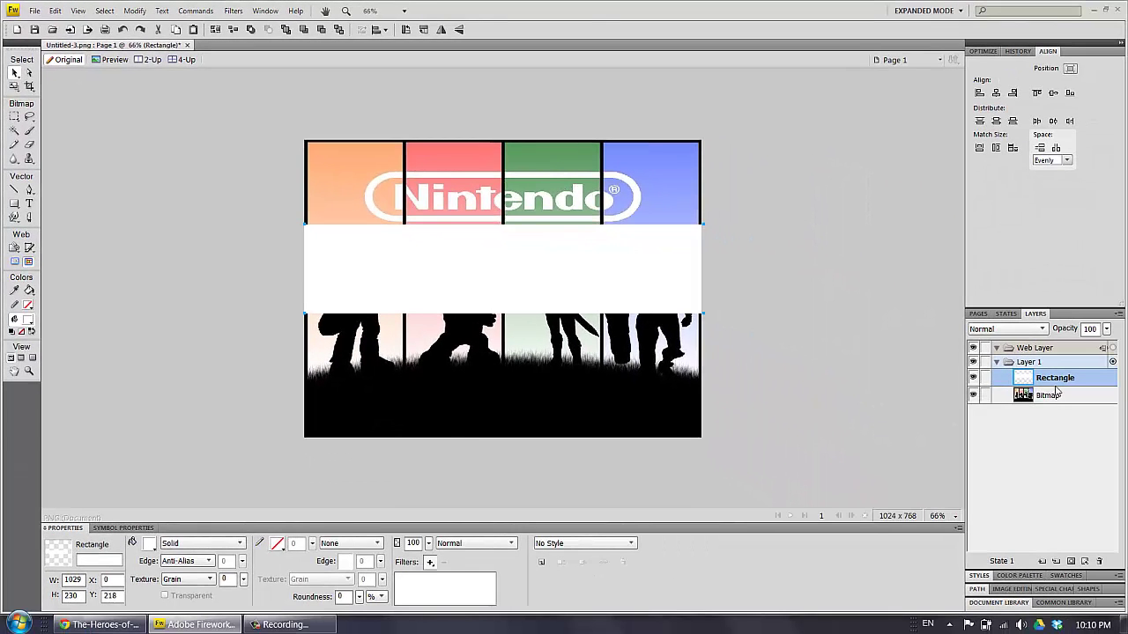
left_click(1058, 394)
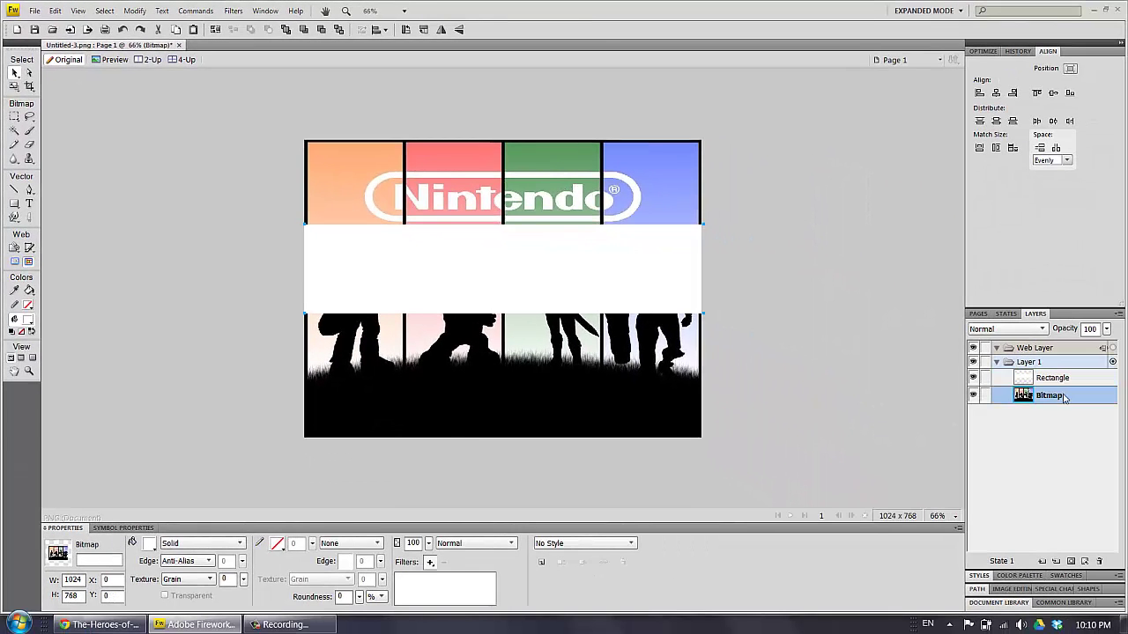
left_click(1062, 381)
left_click(1069, 405)
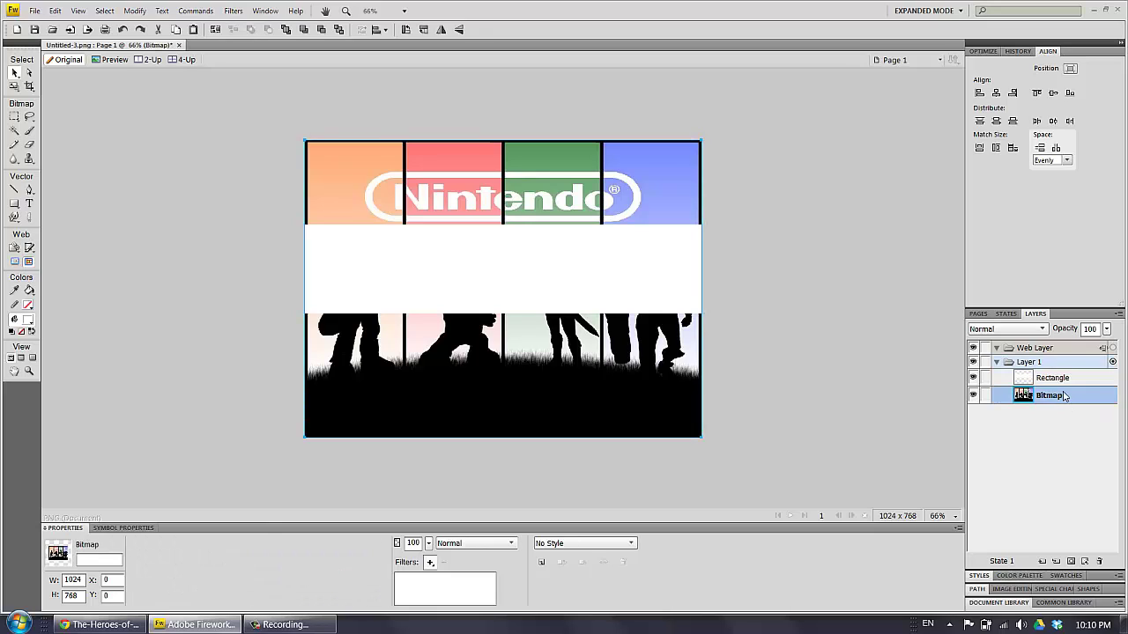
left_click(1061, 381)
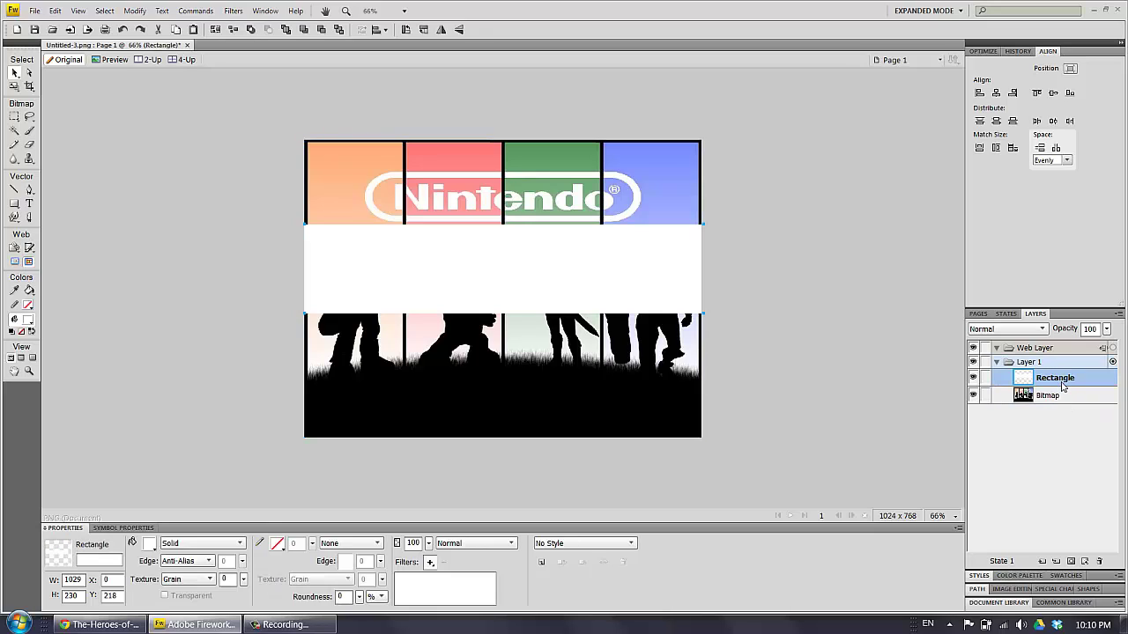
left_click(1062, 403)
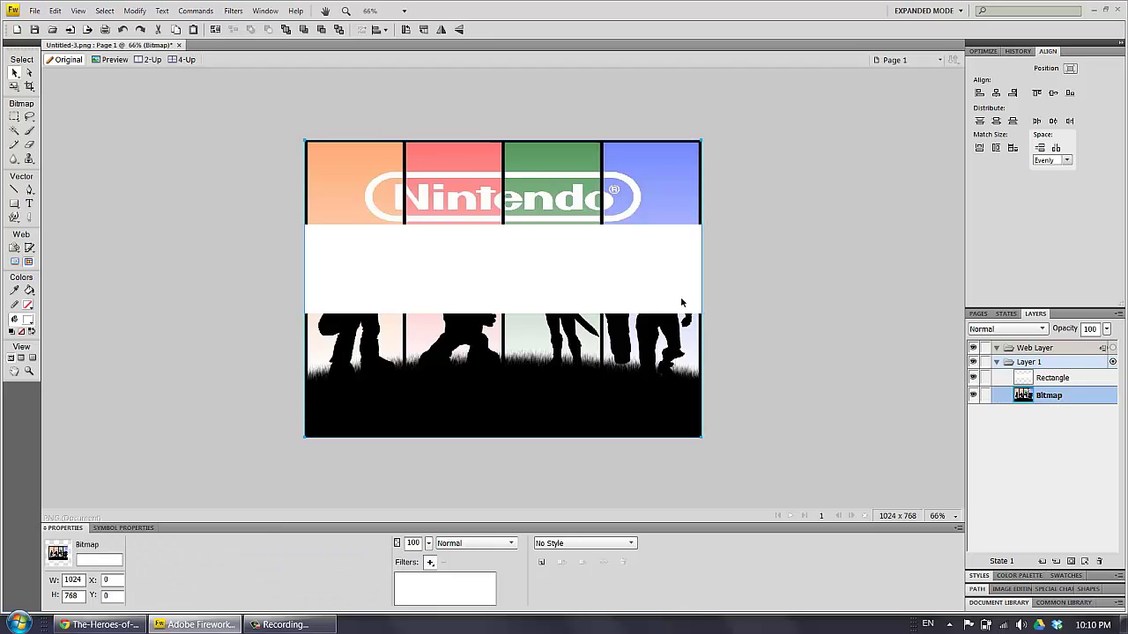
left_click(722, 300)
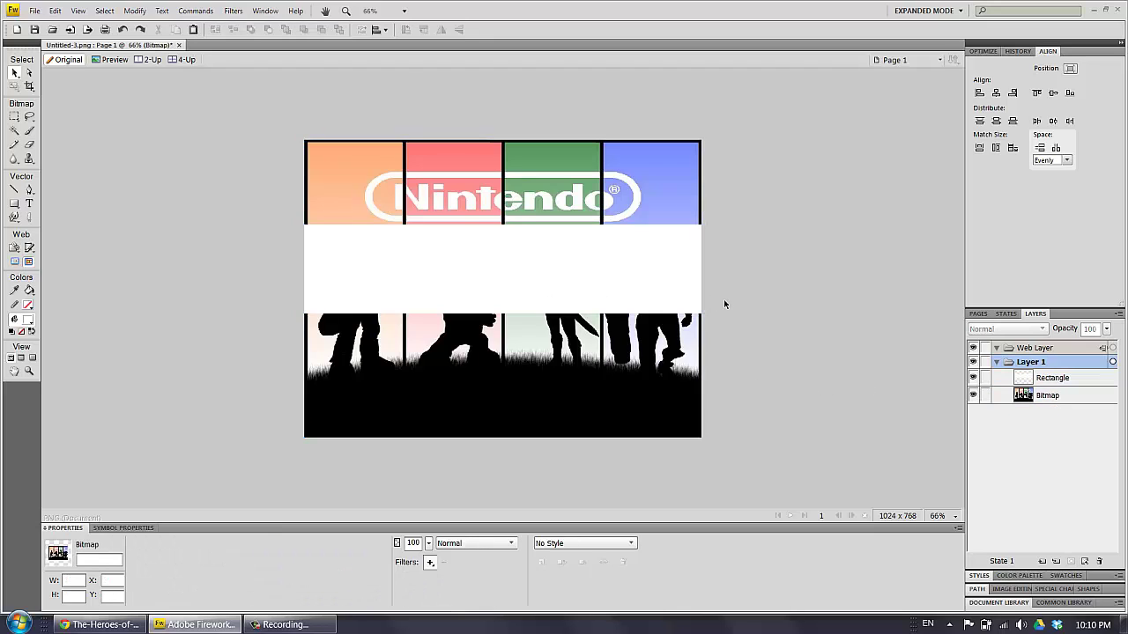
Step: Try to group the white rectangle and the bitmap as a mask
left_click(532, 273)
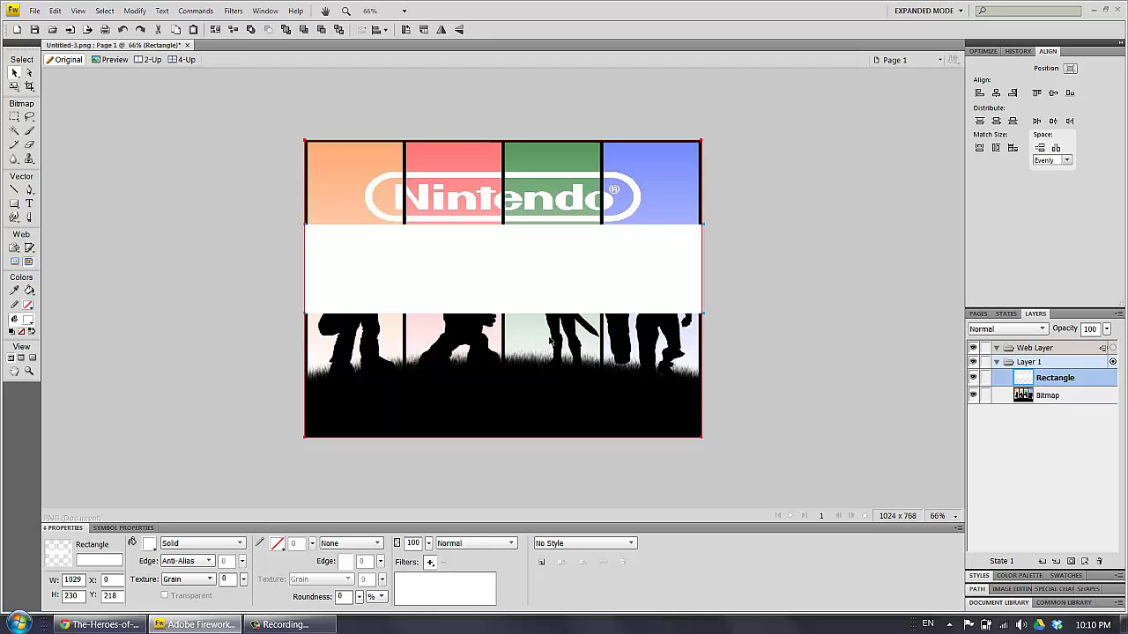
left_click(553, 348)
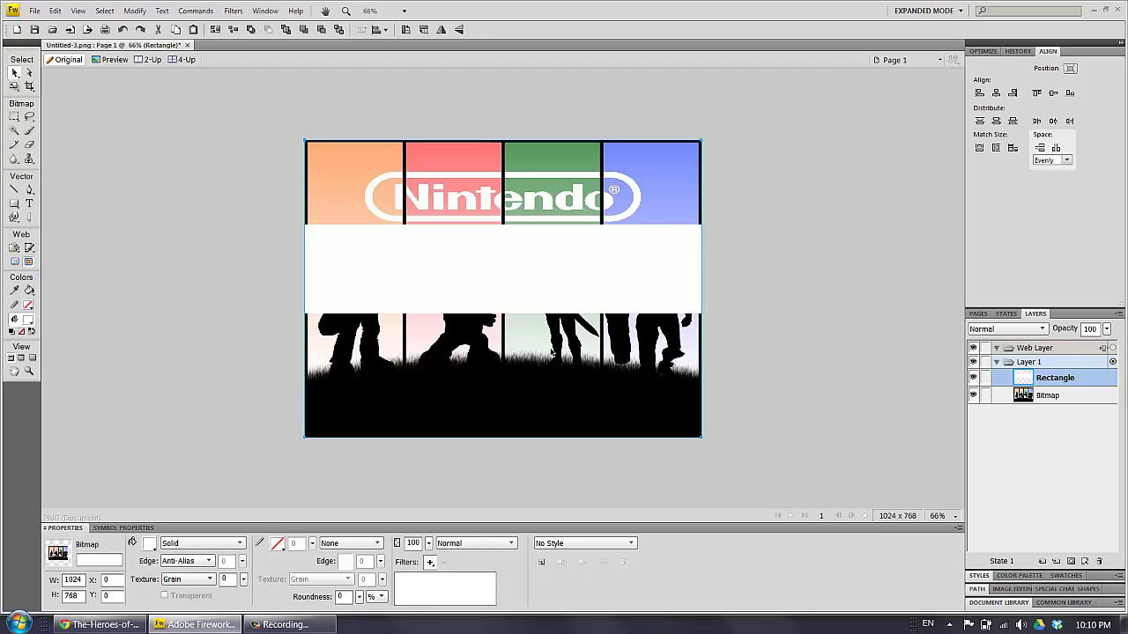
left_click(542, 274, "shift")
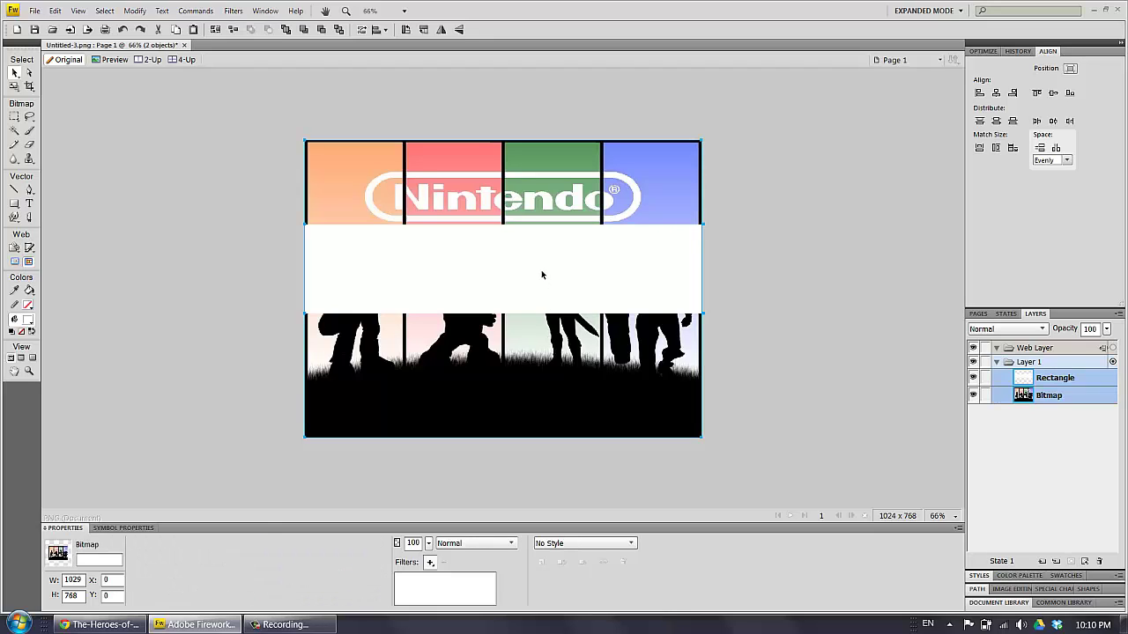
left_click(126, 12)
mouse_move(155, 94)
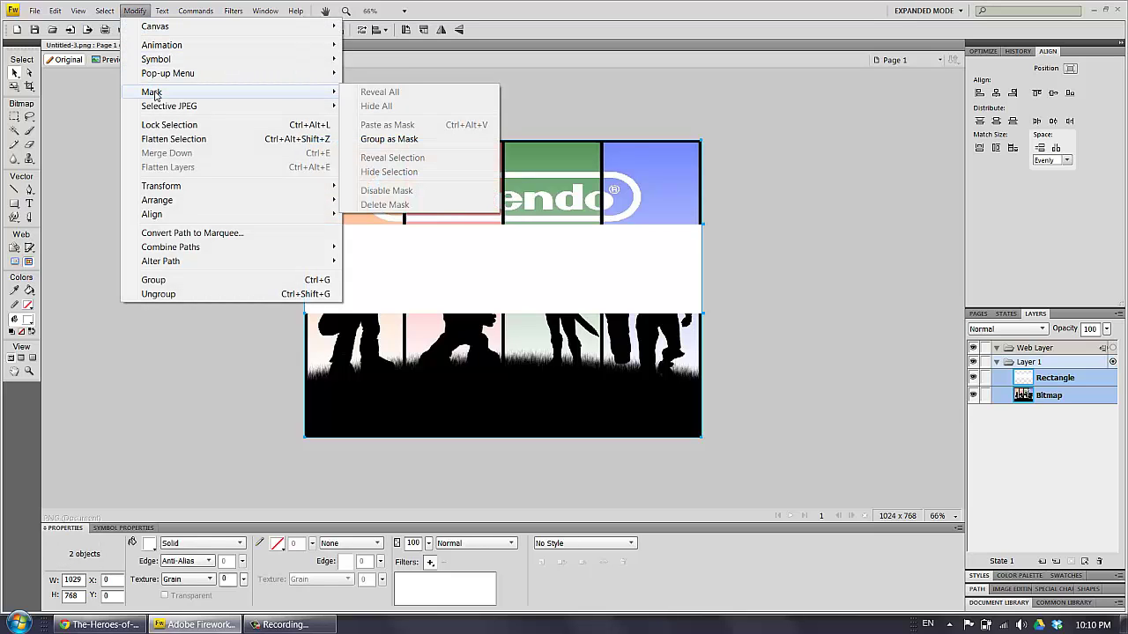
left_click(421, 140)
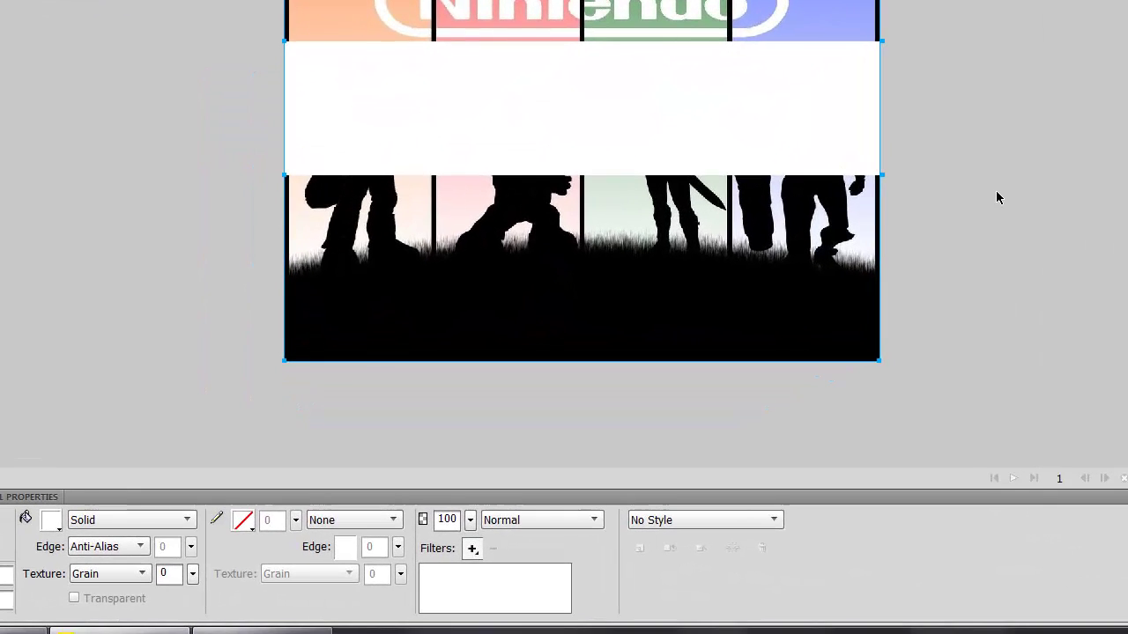
left_click(999, 197)
Step: Duplicate the white rectangle onto the lower part of the image and fill the copy with solid black
left_click(780, 132)
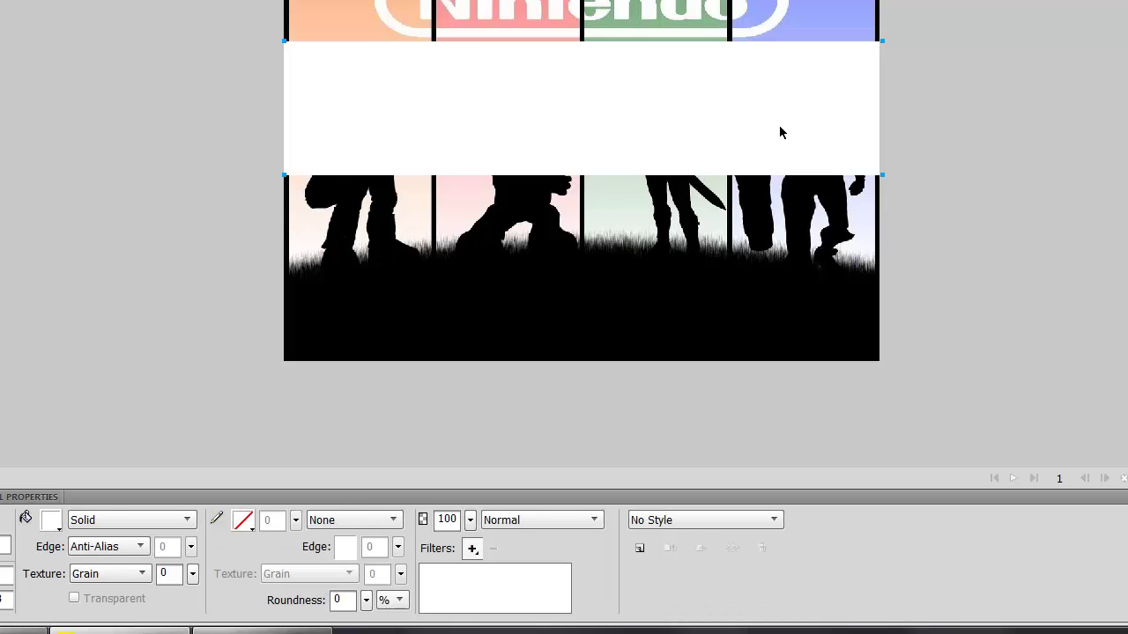
left_click_drag(772, 145, 769, 298)
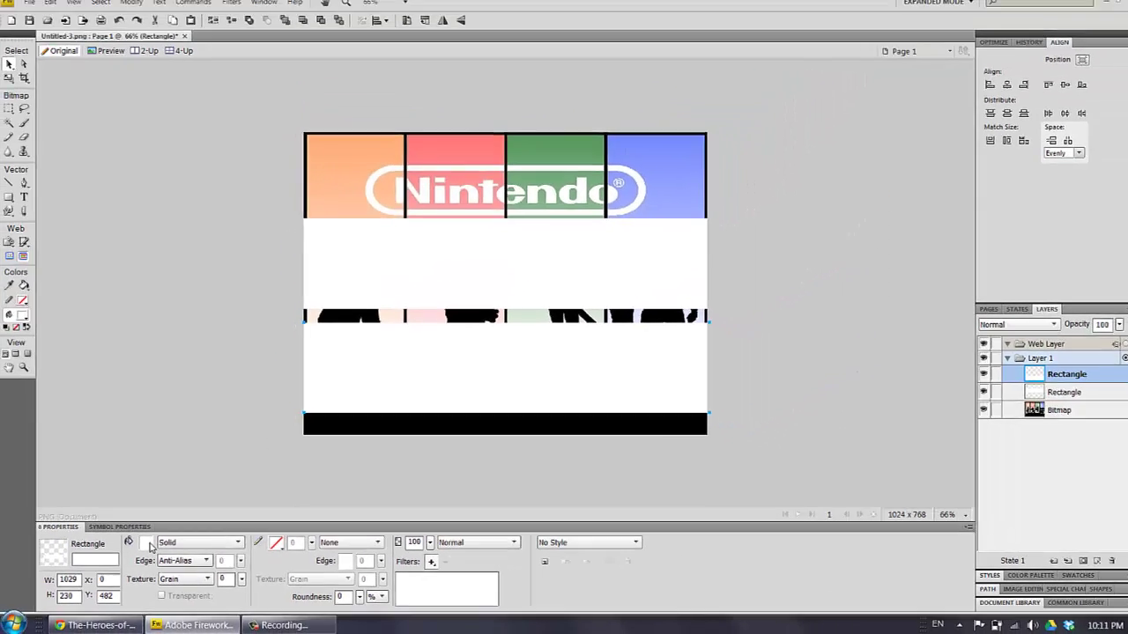
left_click(50, 521)
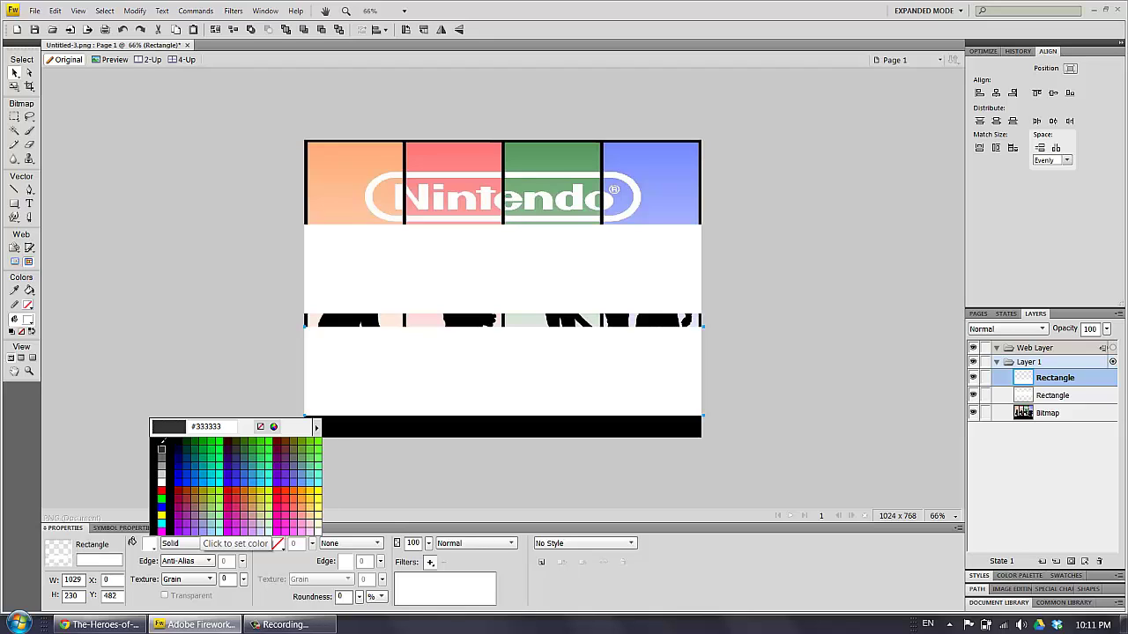
left_click(473, 434)
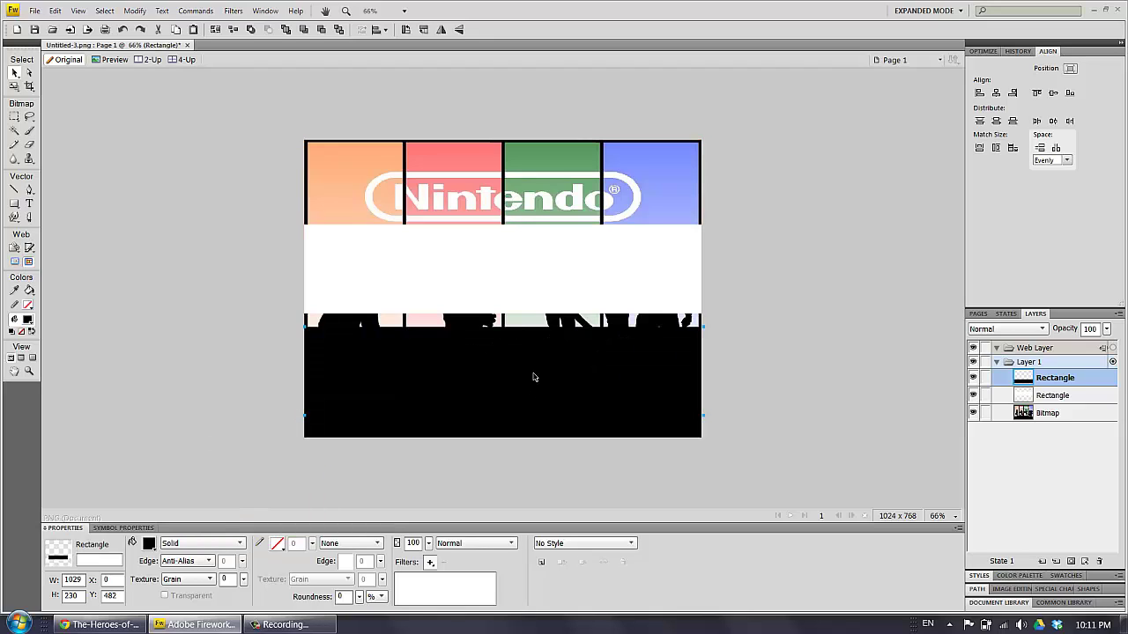
left_click(565, 268)
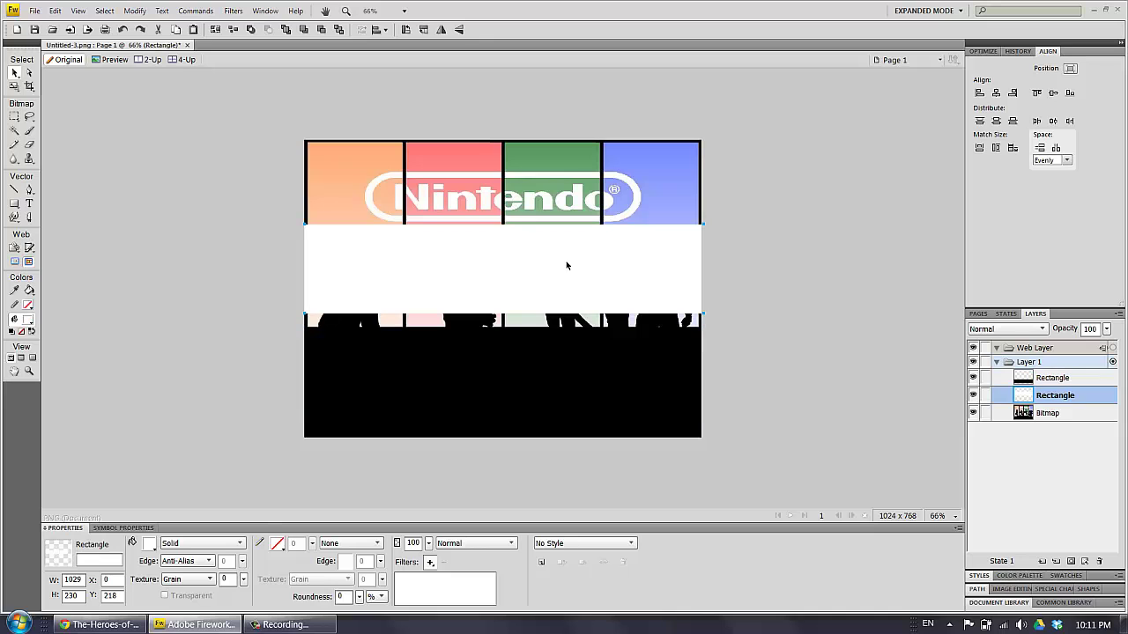
left_click(655, 121)
left_click(661, 172)
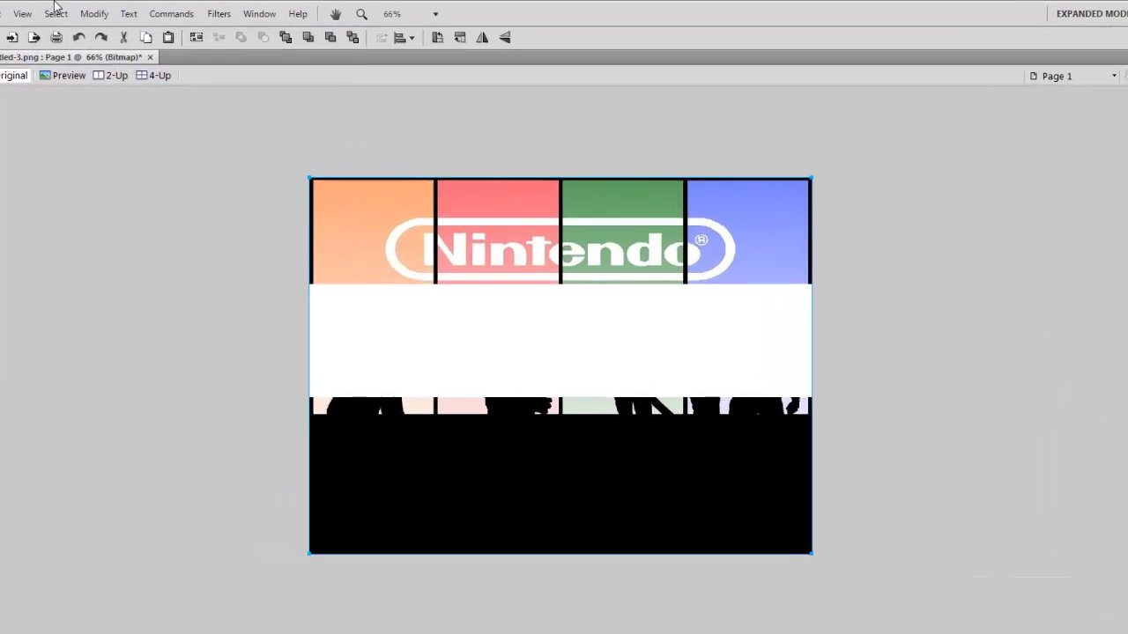
left_click(134, 10)
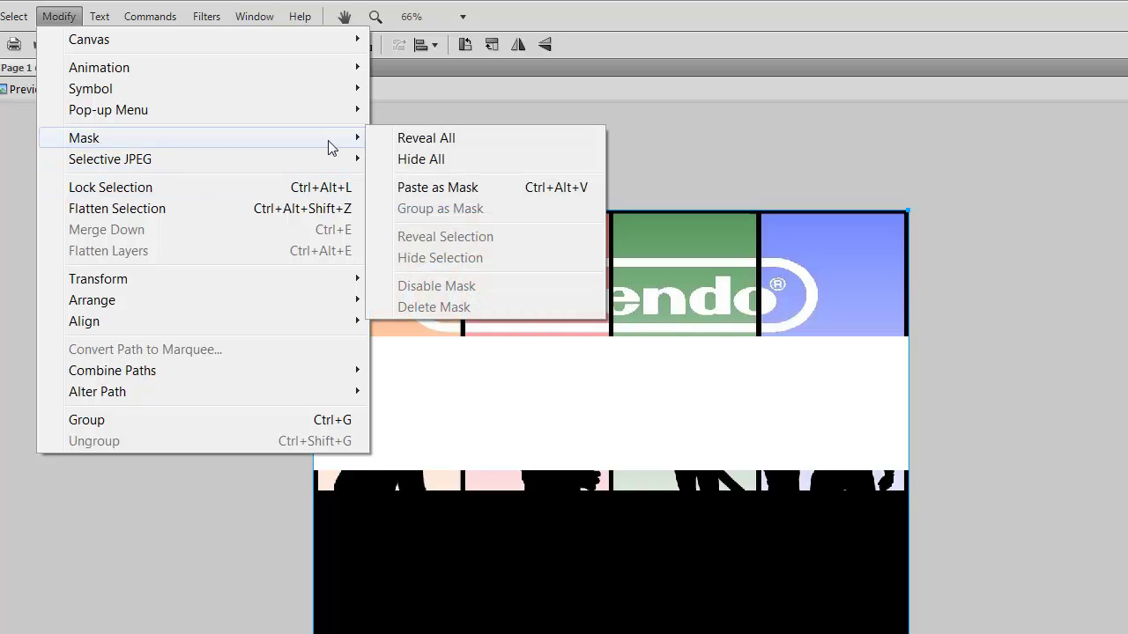
left_click(530, 111)
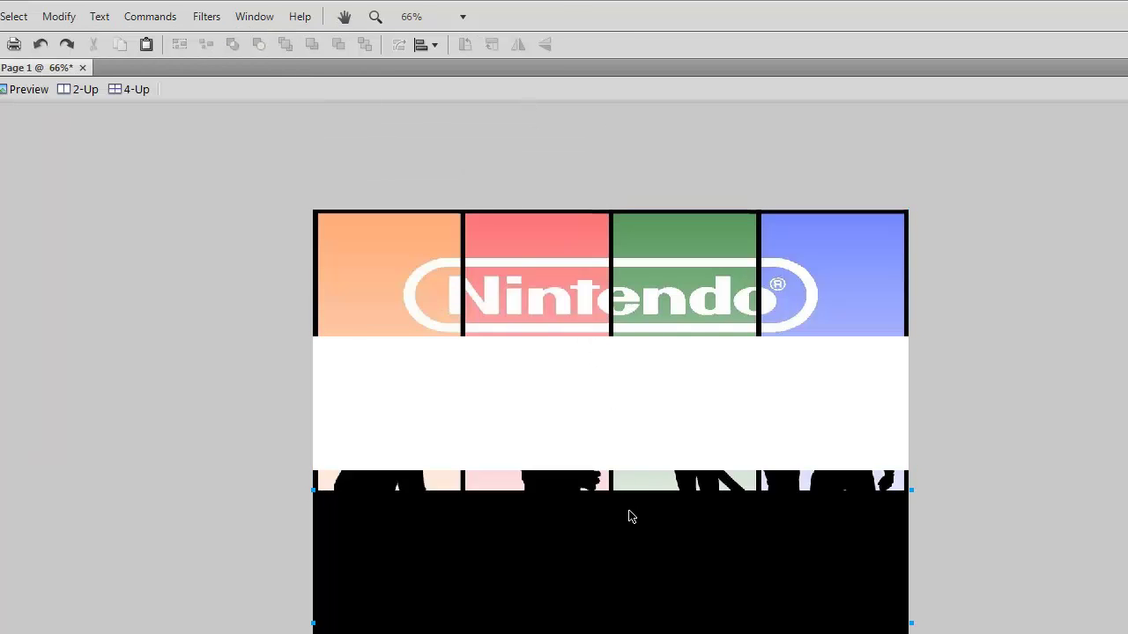
Step: Move the black rectangle up so it covers the white one, and hide and lock the white rectangle
left_click(629, 517)
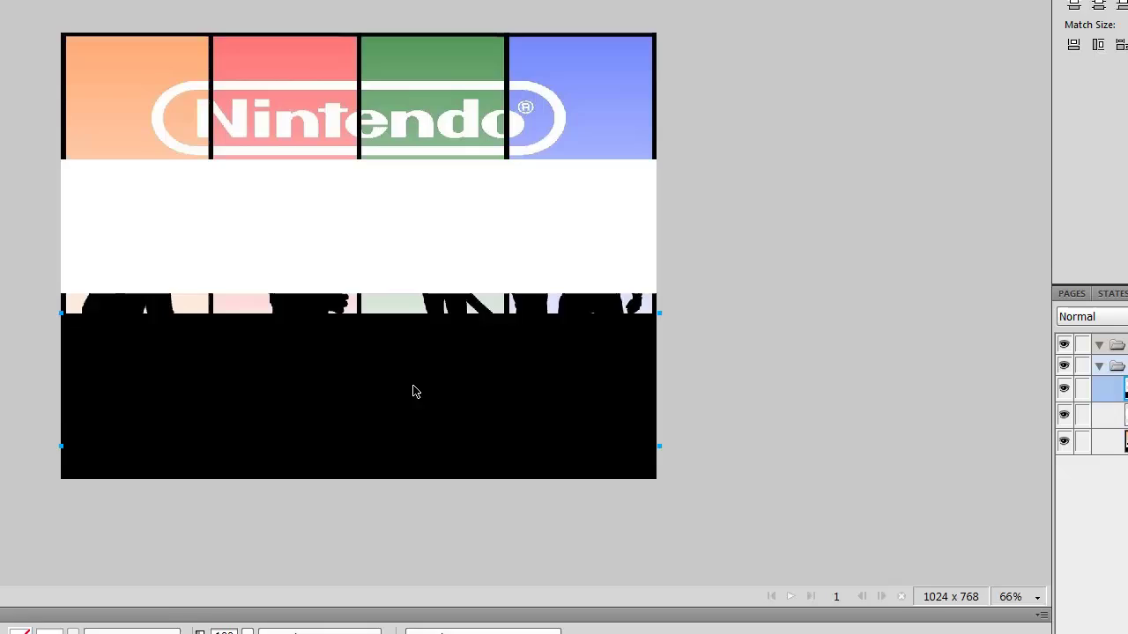
left_click_drag(416, 392, 414, 241)
left_click_drag(246, 123, 241, 116)
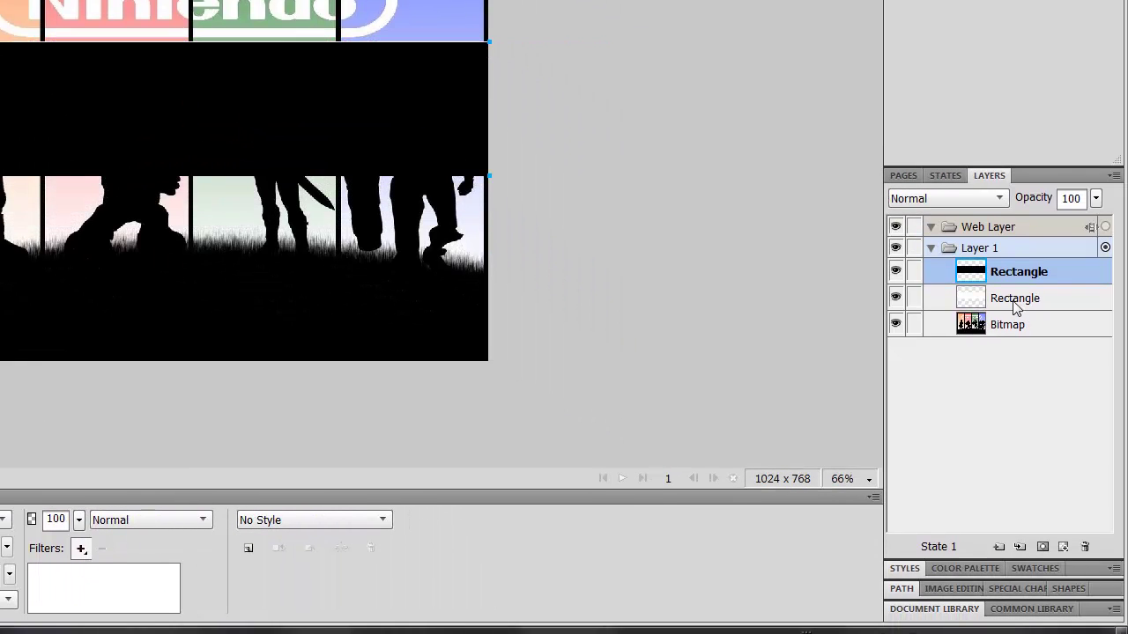
left_click(913, 298)
left_click(895, 297)
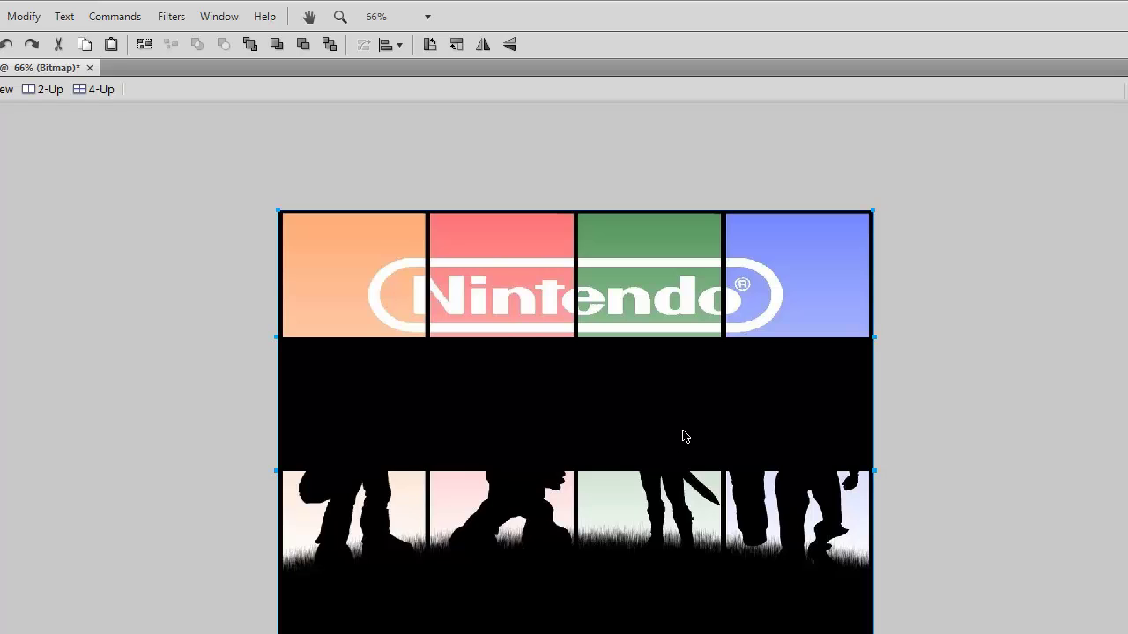
left_click(684, 432)
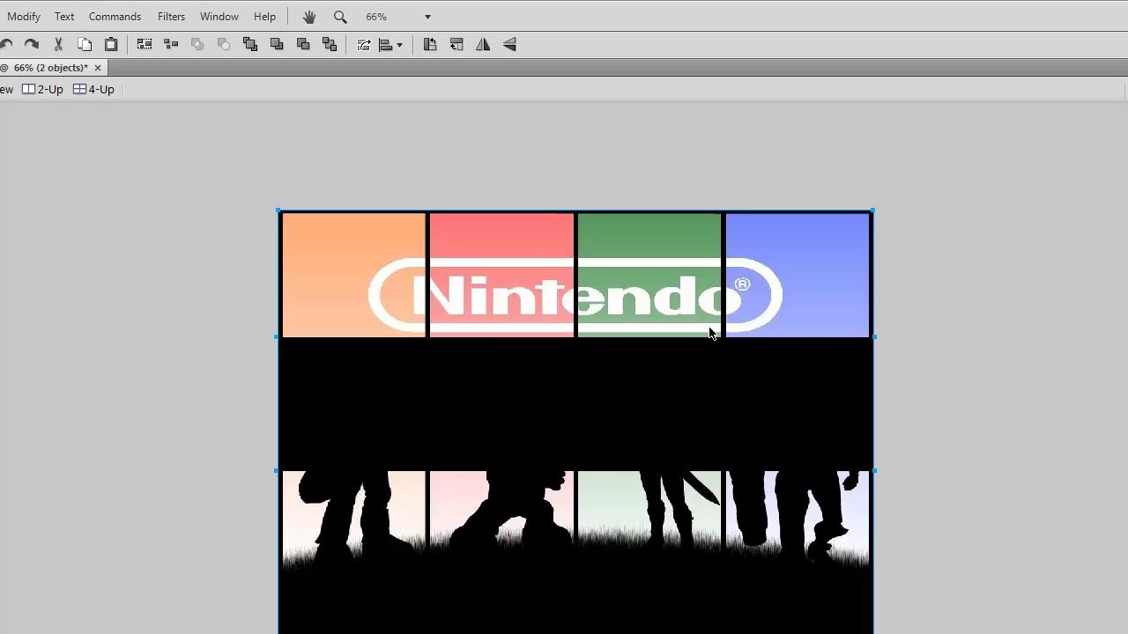
left_click(23, 16)
mouse_move(76, 138)
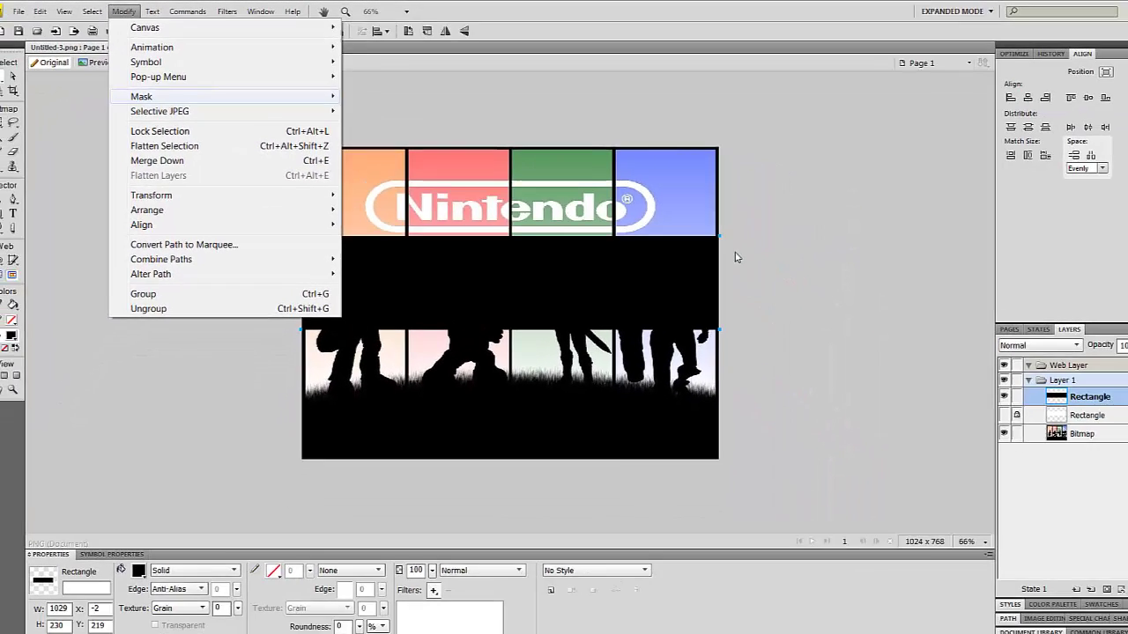
left_click(825, 296)
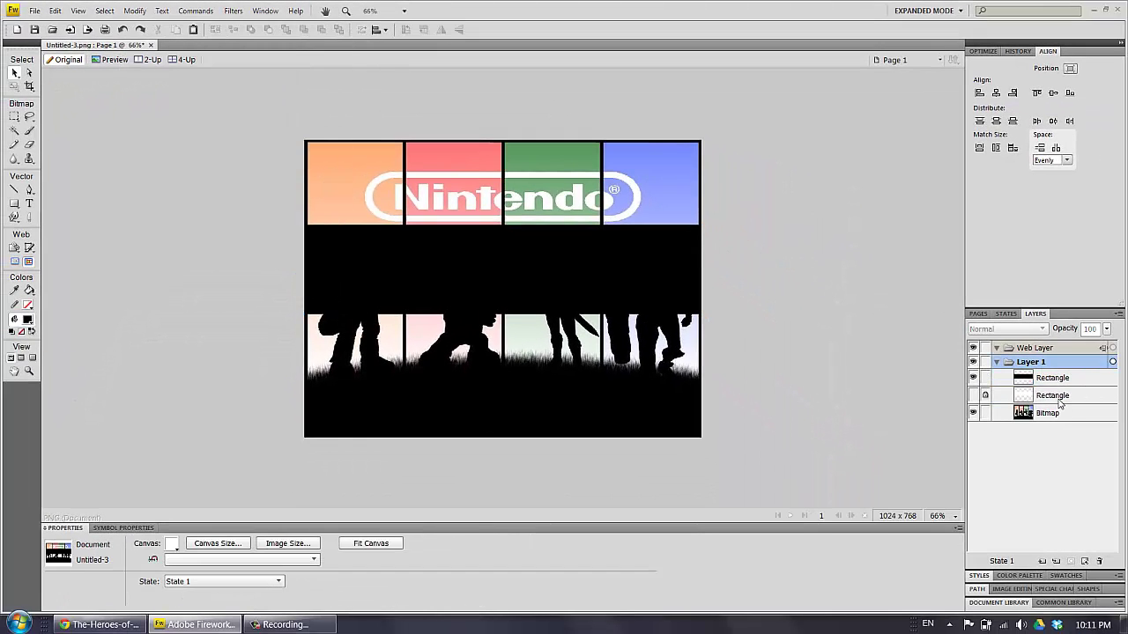
Step: Unlock the hidden white rectangle and delete it
left_click(996, 396)
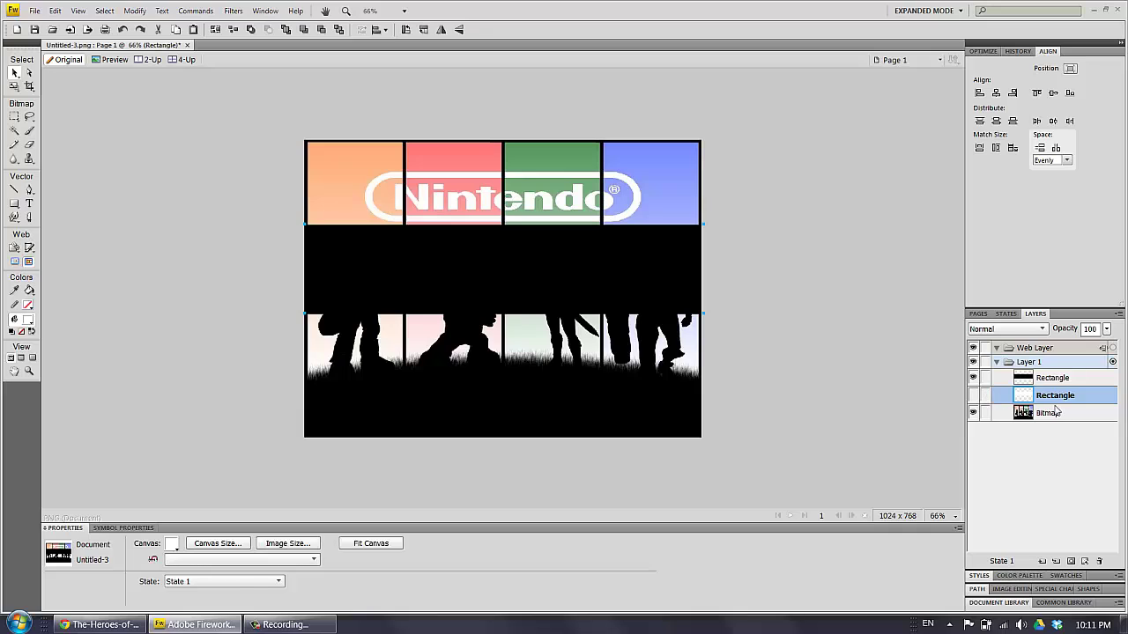
key("Delete")
left_click(727, 368)
Step: Group the black rectangle and the Nintendo bitmap as a mask, and undo the masking
left_click(665, 293)
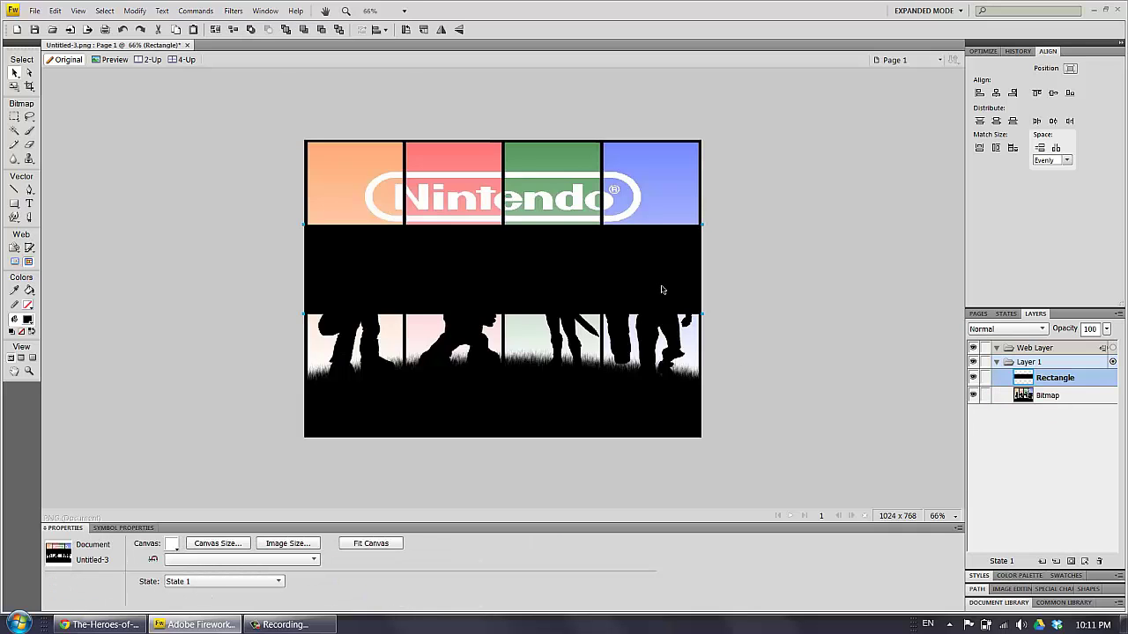
left_click(640, 193, "shift")
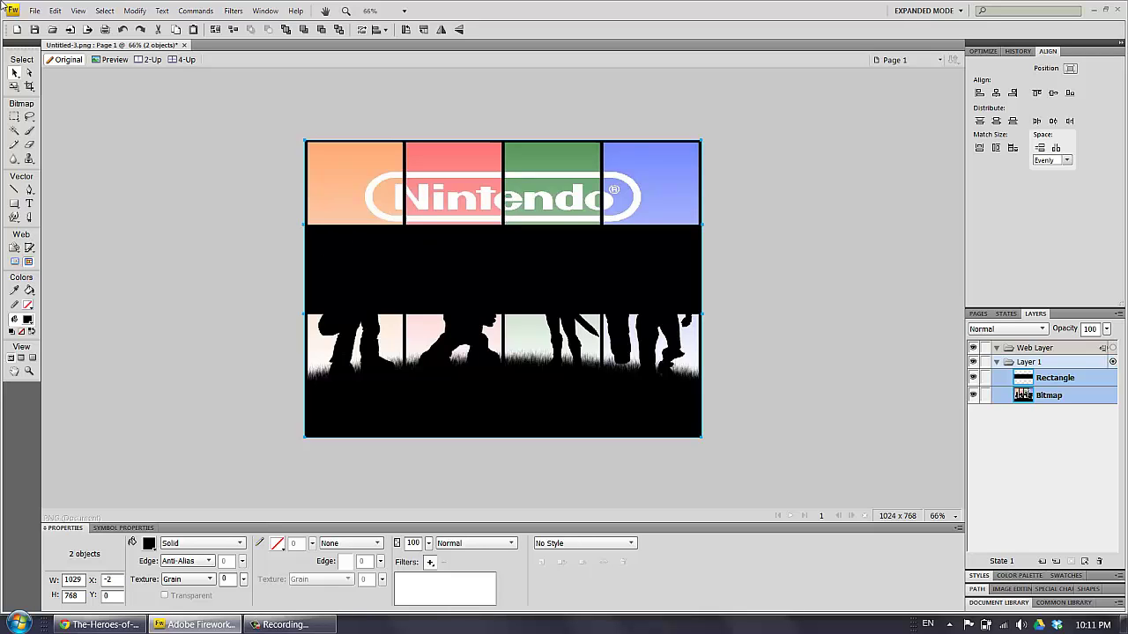
left_click(134, 11)
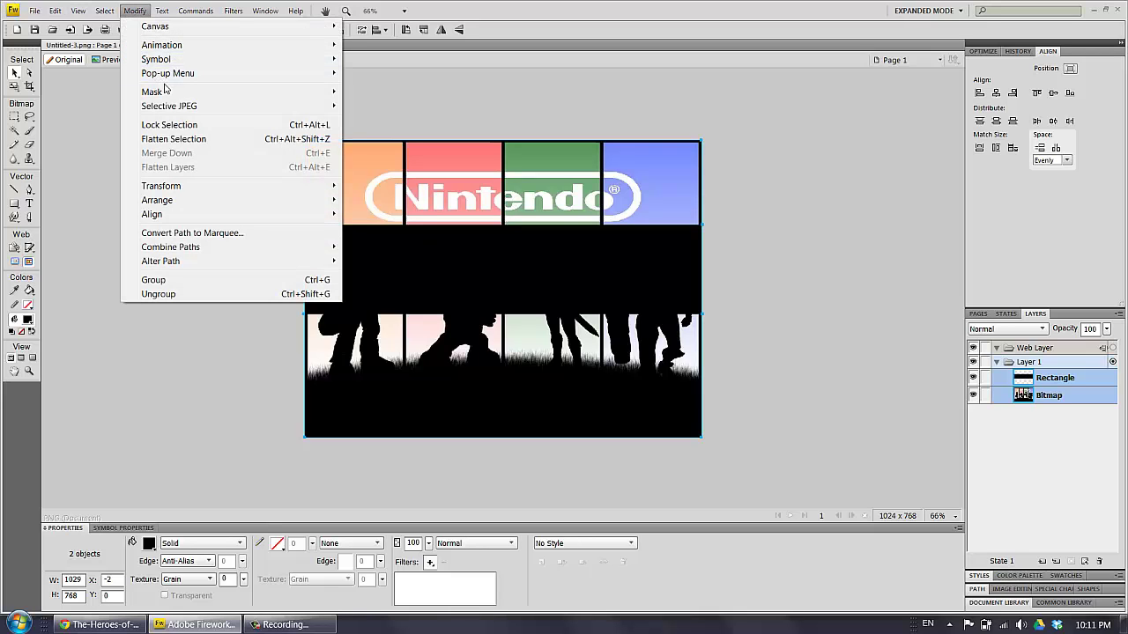
left_click(378, 140)
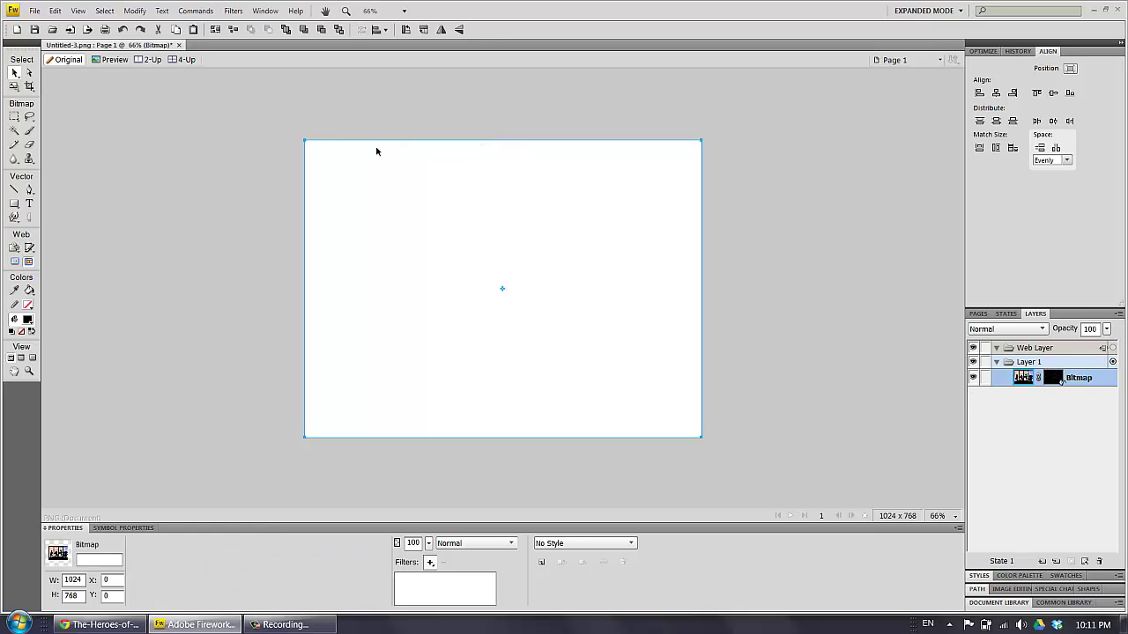
left_click(716, 300)
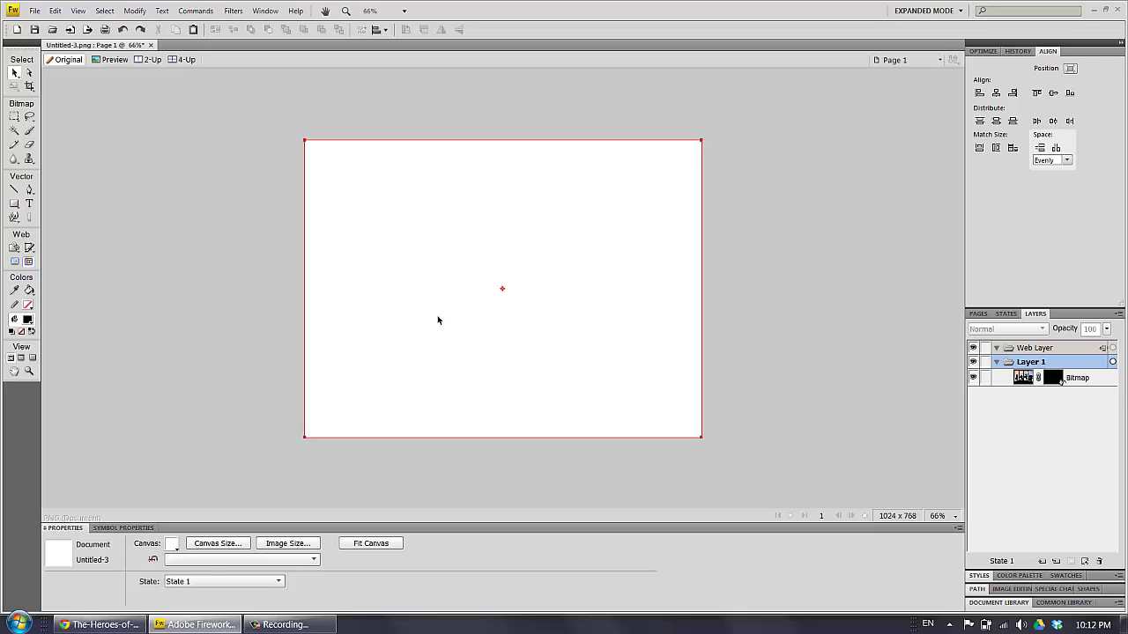
key("ctrl+z")
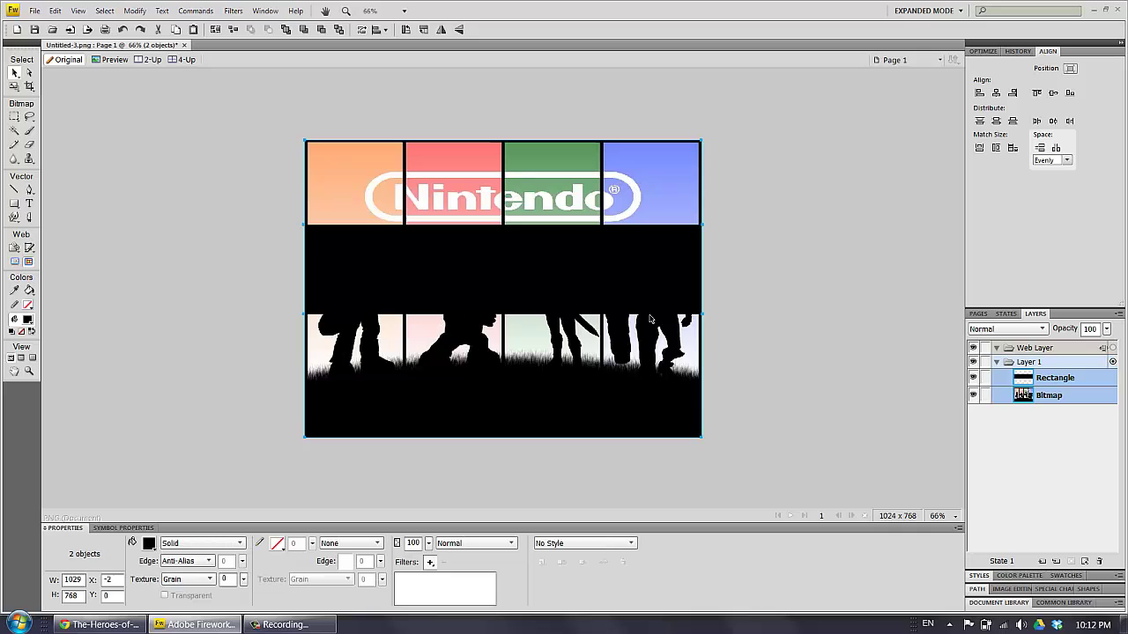
left_click(738, 299)
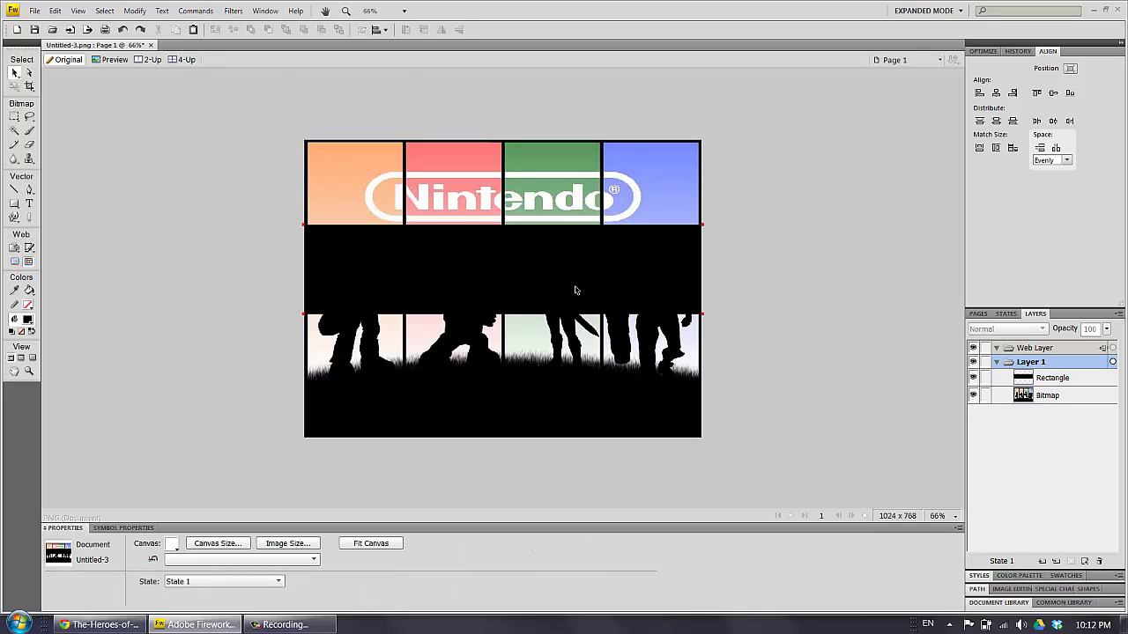
Step: Give the black rectangle a linear gradient fill and shorten the gradient so it ends slightly above the rectangle's lower edge
left_click(501, 283)
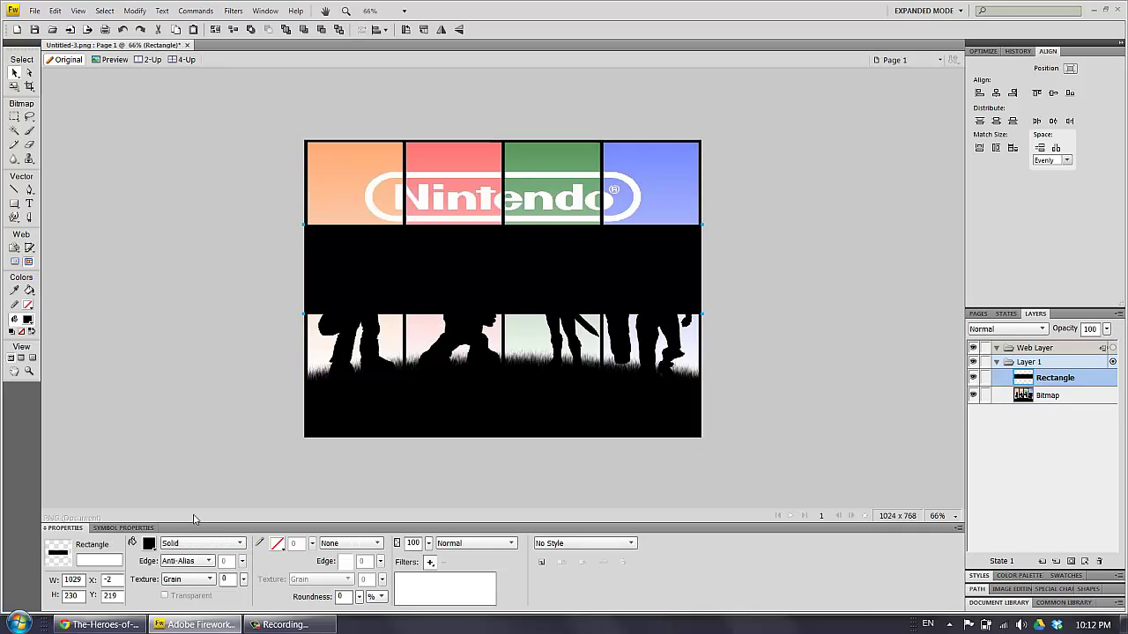
left_click(178, 543)
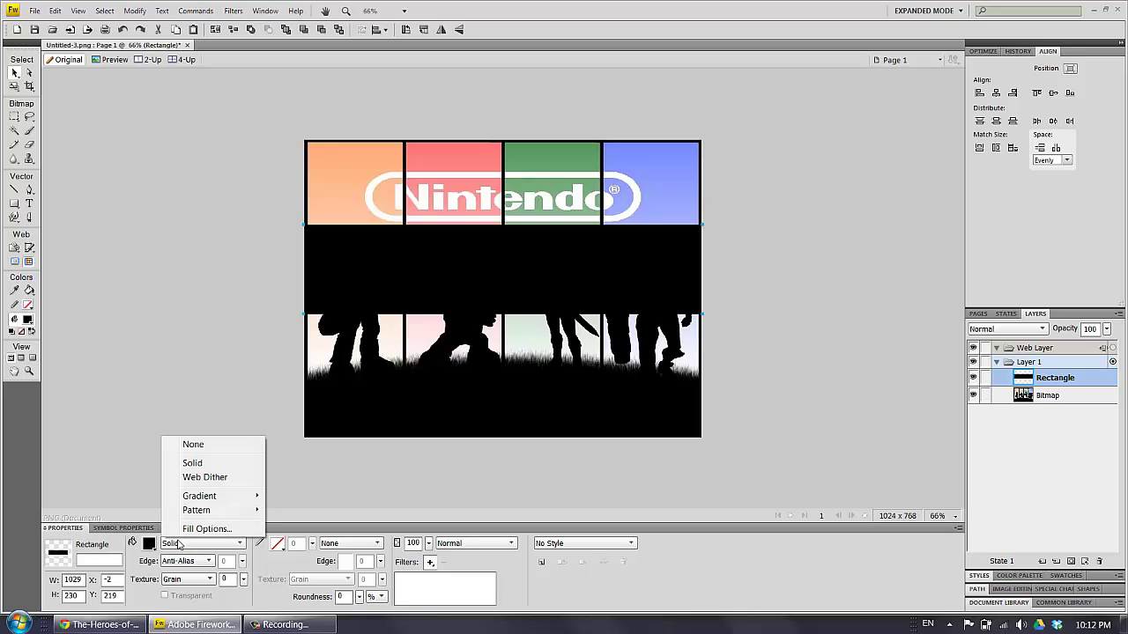
mouse_move(204, 498)
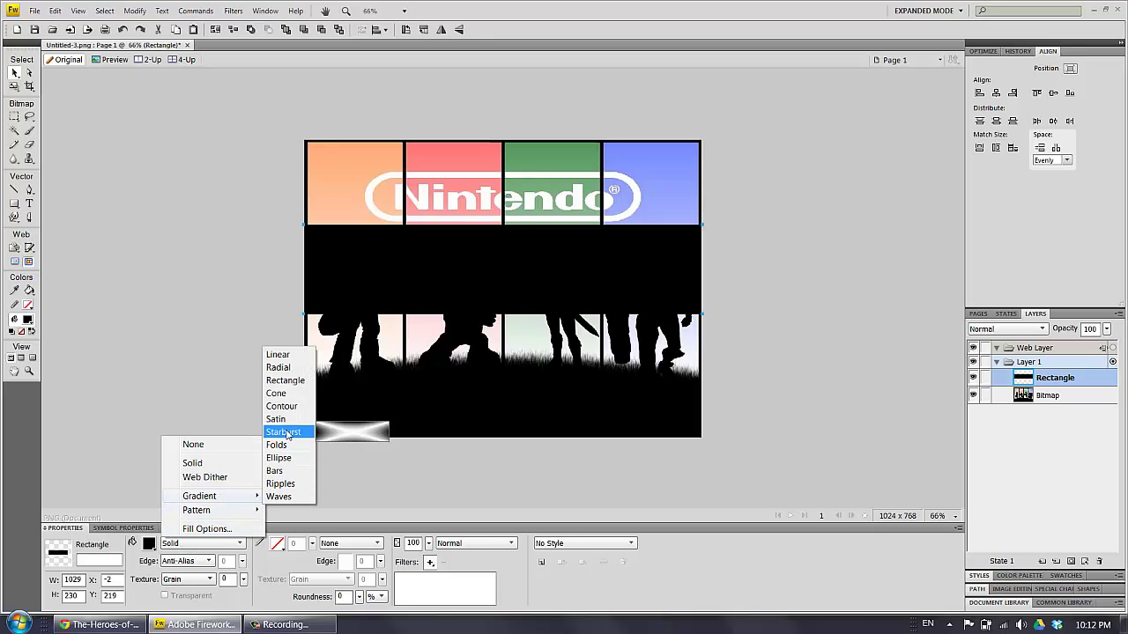
left_click(286, 356)
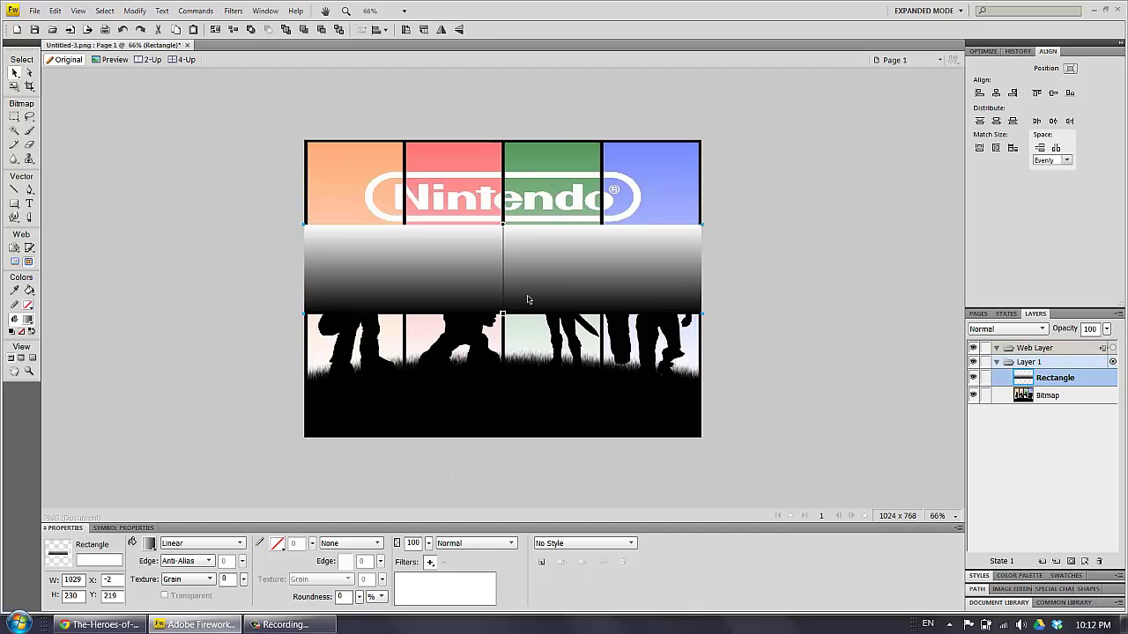
left_click_drag(503, 310, 503, 295)
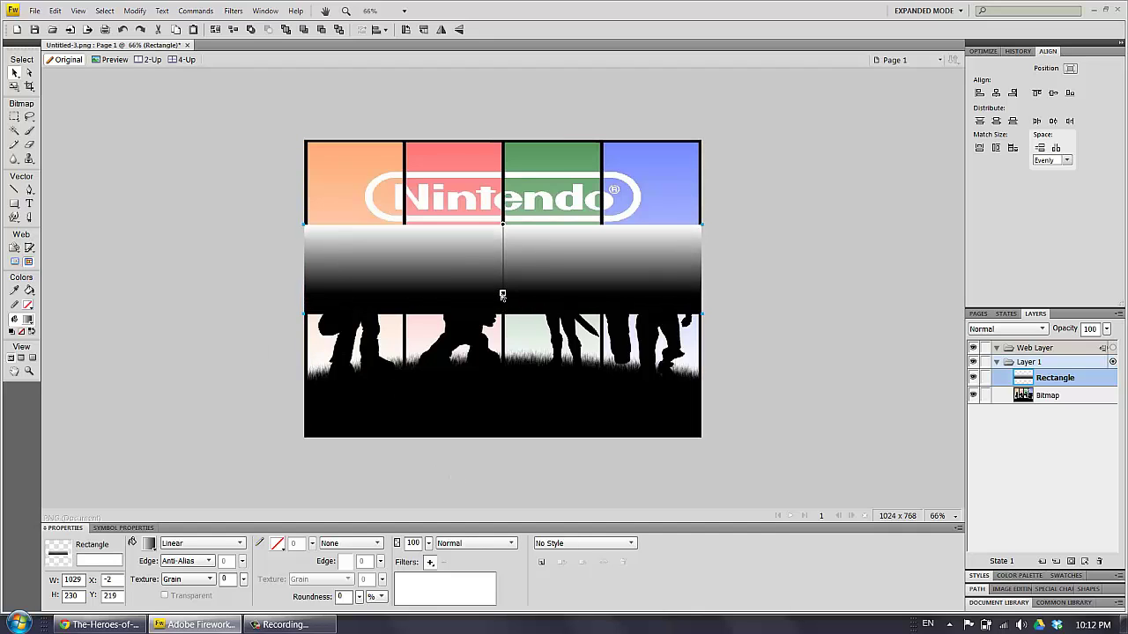
left_click(504, 335)
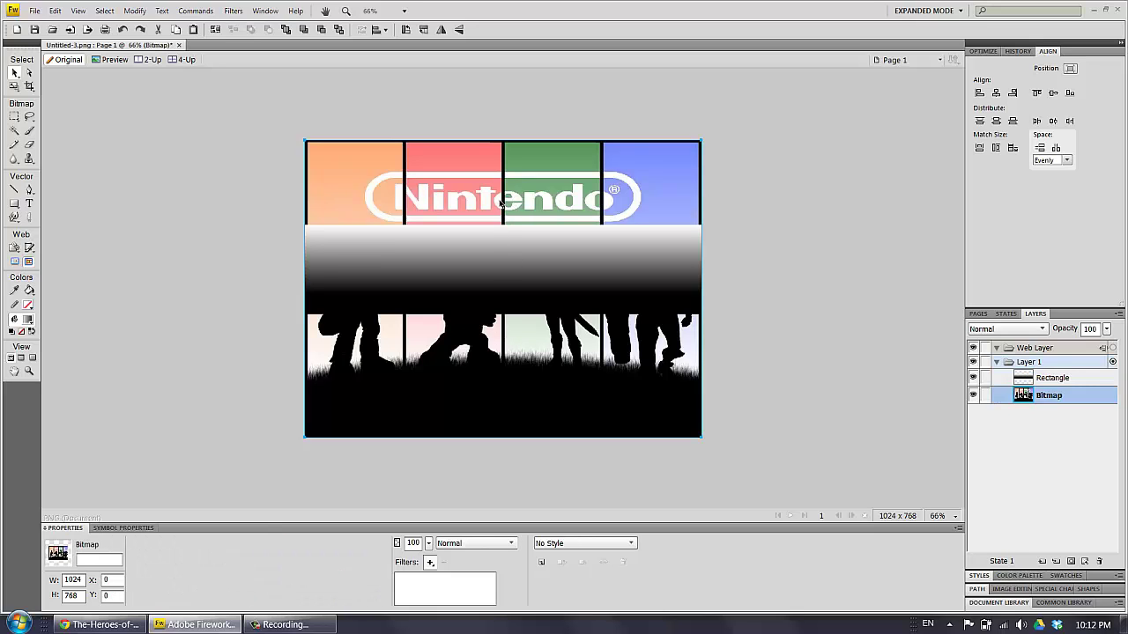
left_click(135, 10)
mouse_move(181, 93)
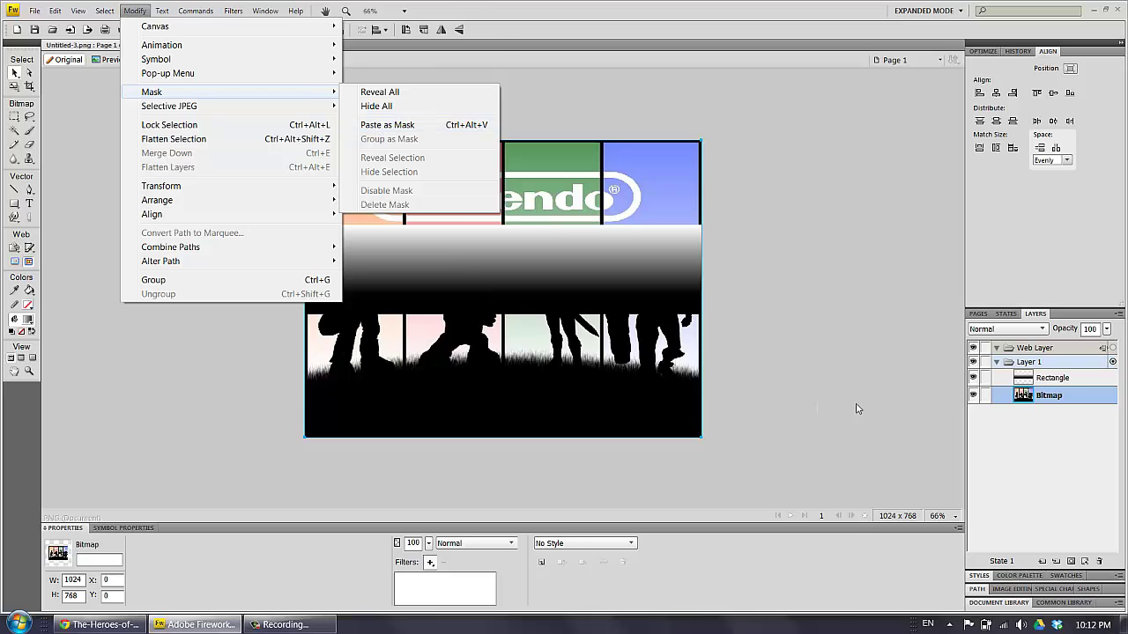
left_click(377, 130)
left_click(860, 380)
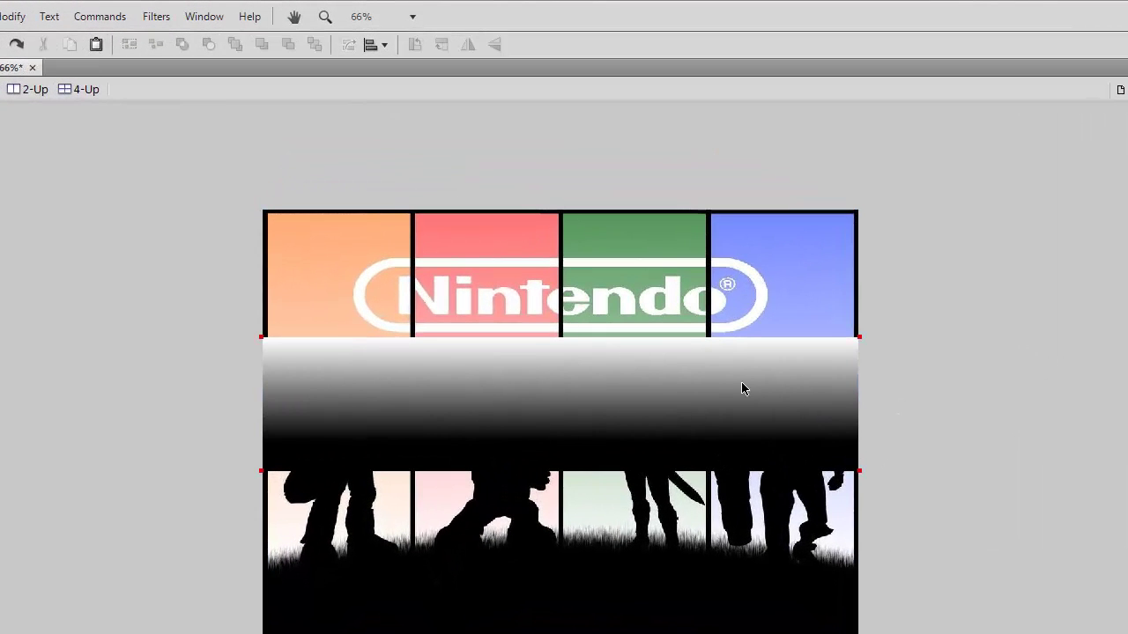
Step: Group the white-to-black gradient rectangle and the Nintendo bitmap as a mask
left_click(732, 366)
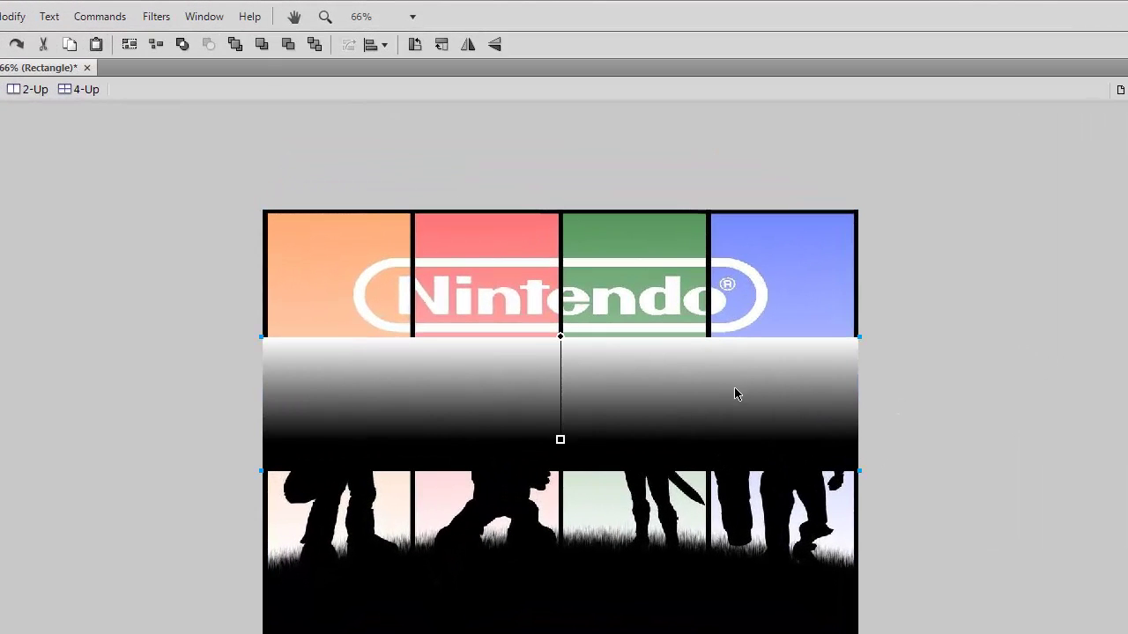
left_click(722, 267, "shift")
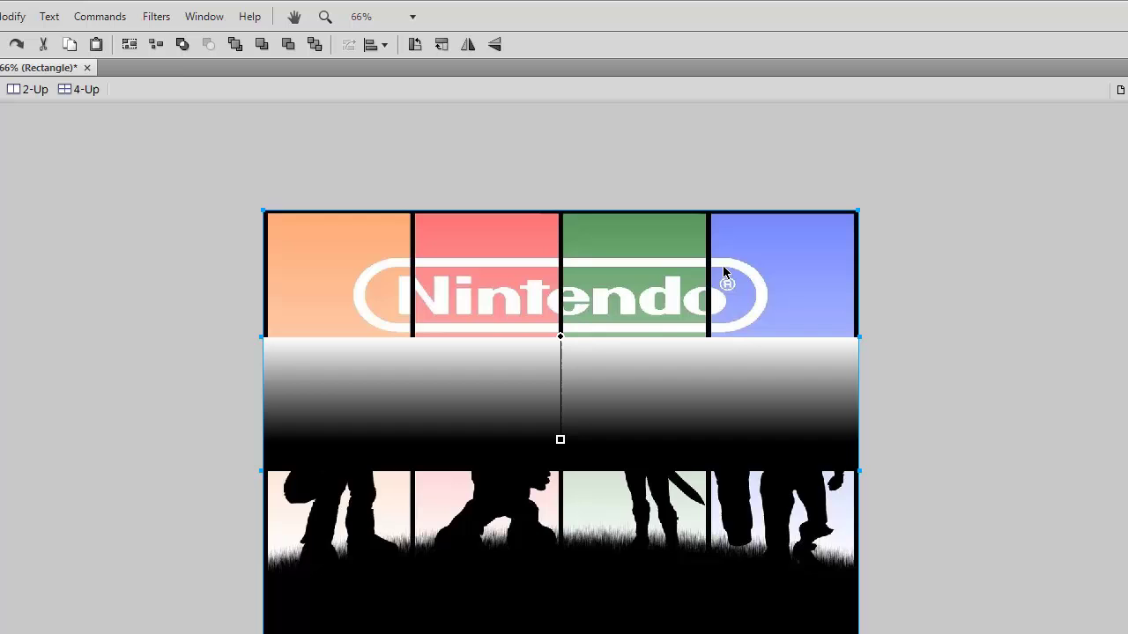
left_click(12, 17)
mouse_move(103, 139)
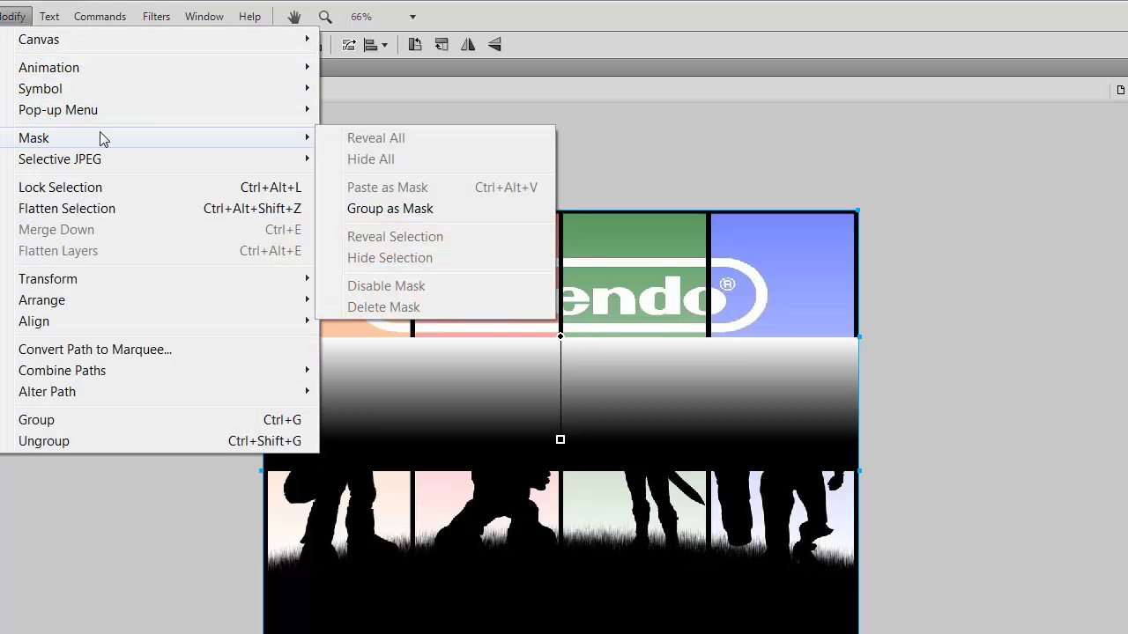
left_click(354, 209)
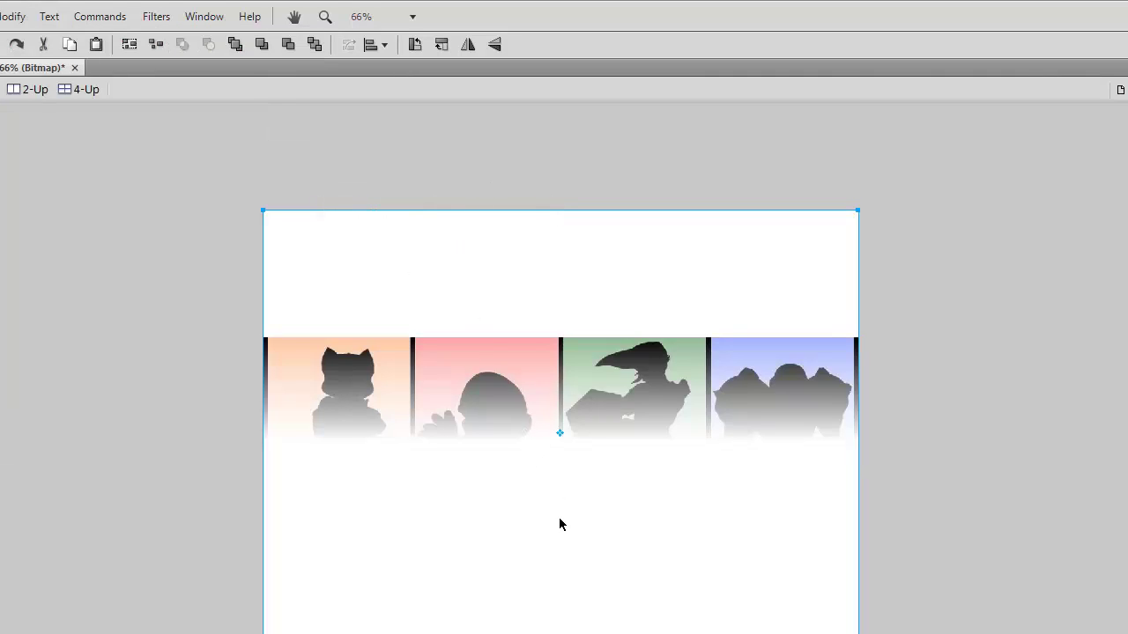
left_click(879, 532)
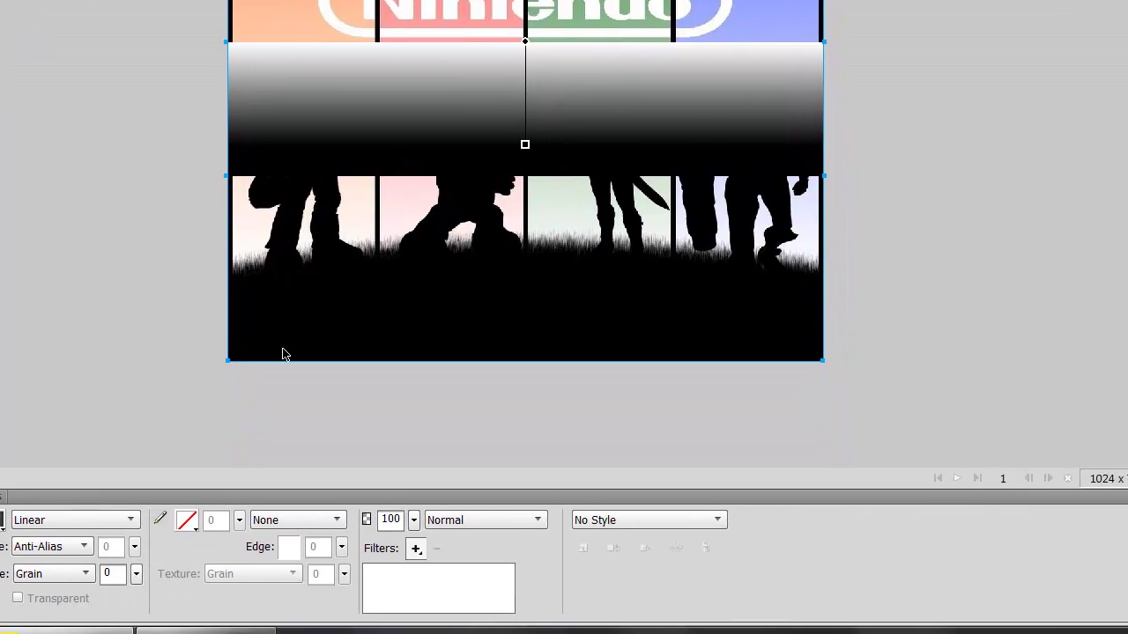
Step: Change the white start colour of the rectangle's linear gradient to red
left_click(2, 519)
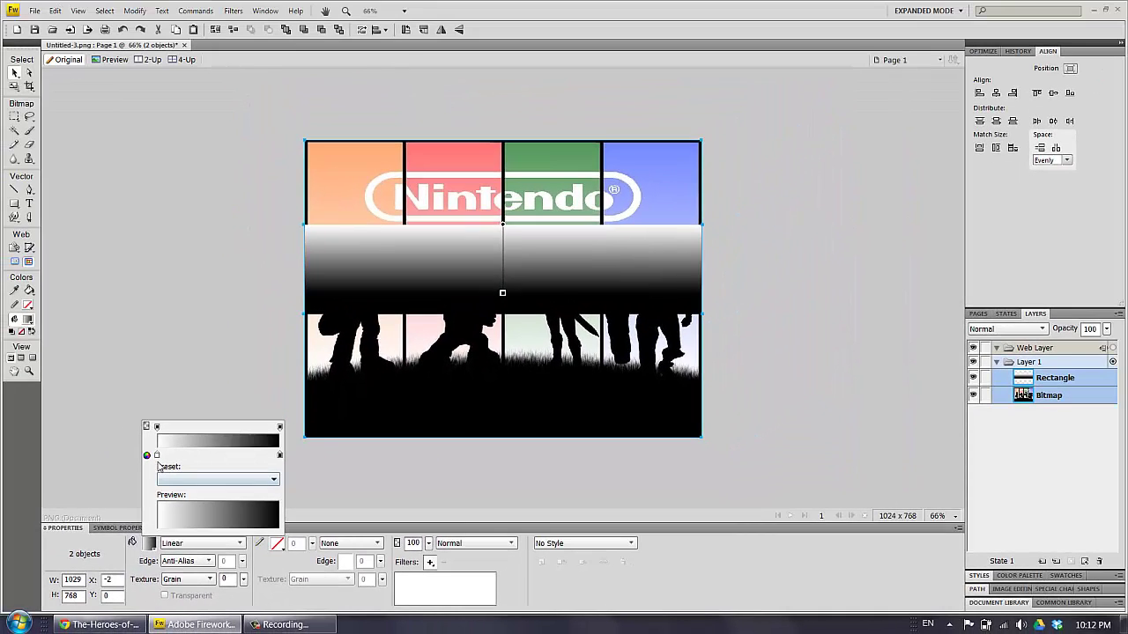
left_click(157, 455)
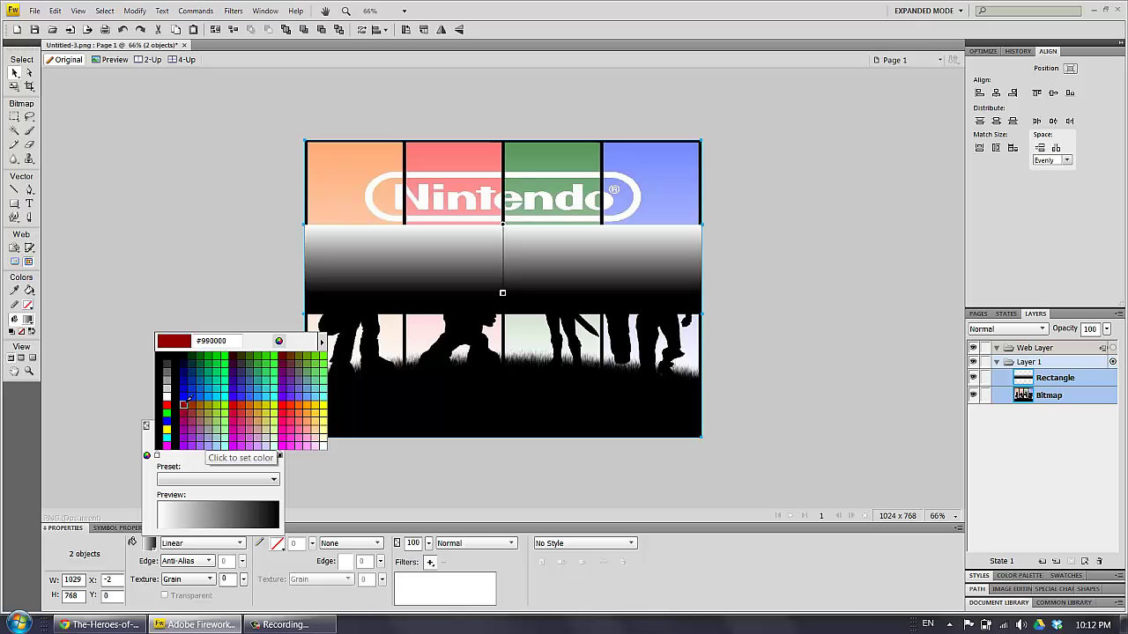
left_click(168, 403)
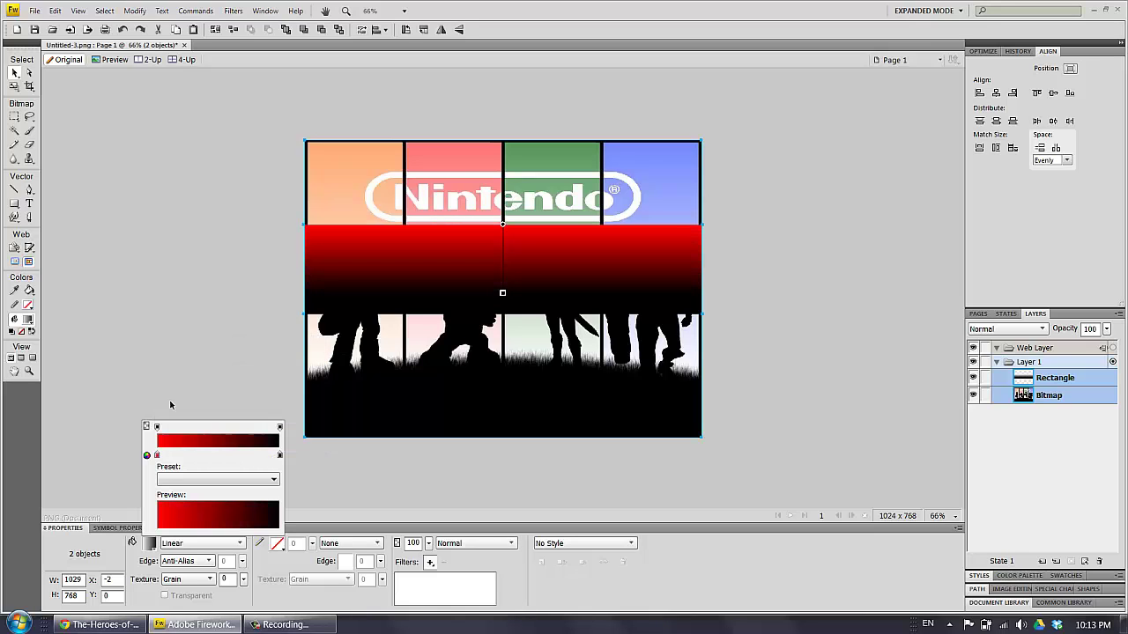
left_click(534, 459)
Step: Group the red-to-black gradient rectangle and the Nintendo bitmap as a mask, and undo the masking
left_click(546, 261)
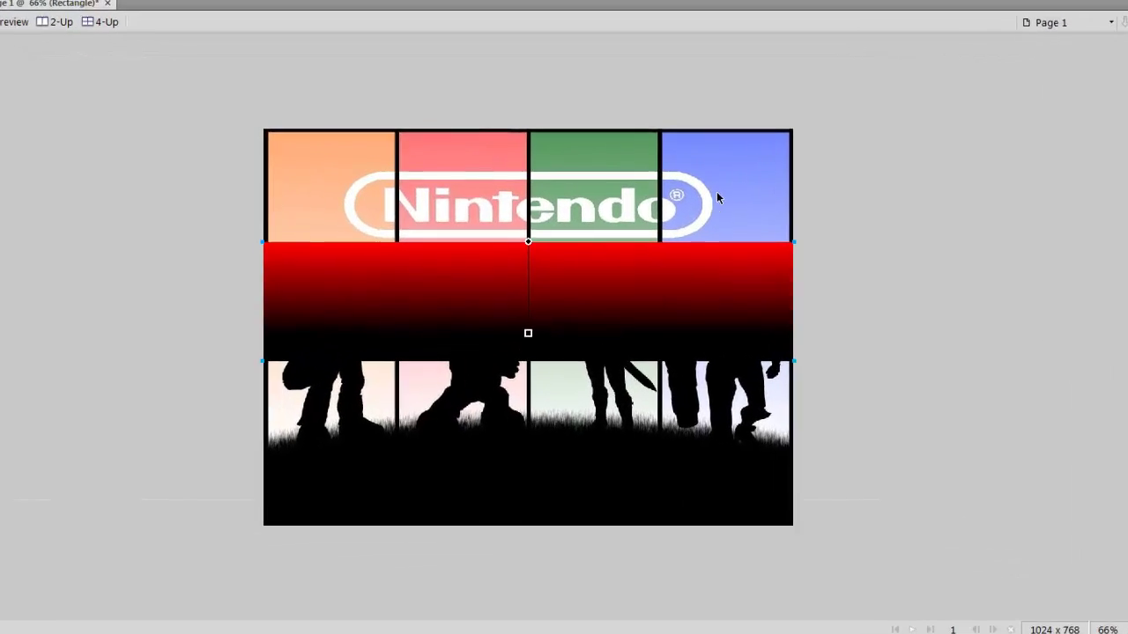
left_click(53, 2)
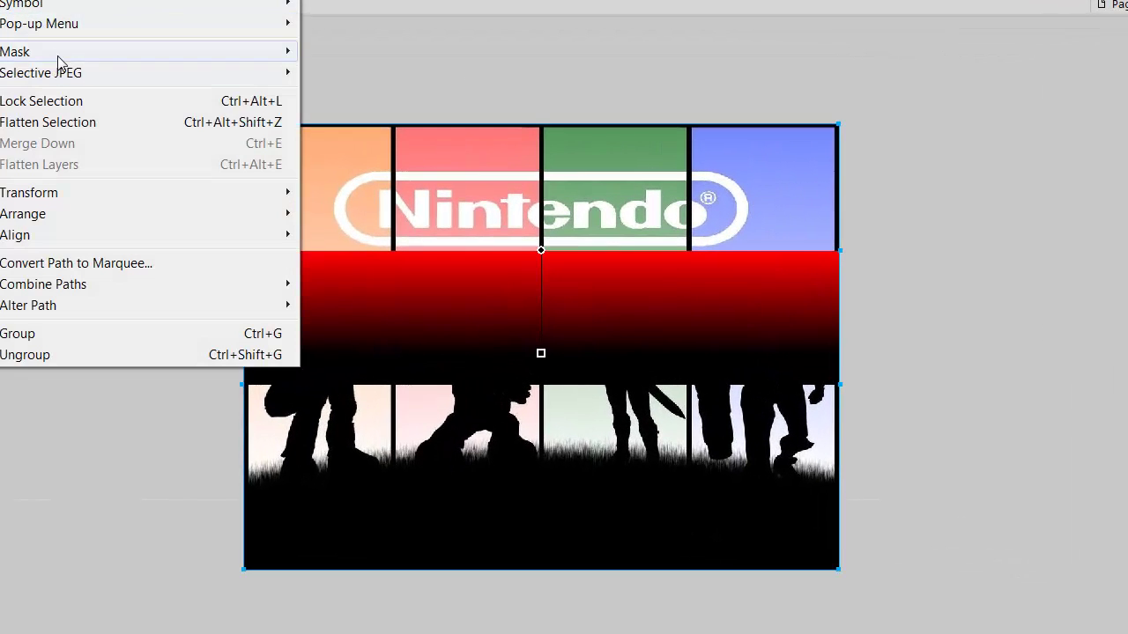
mouse_move(53, 51)
left_click(399, 126)
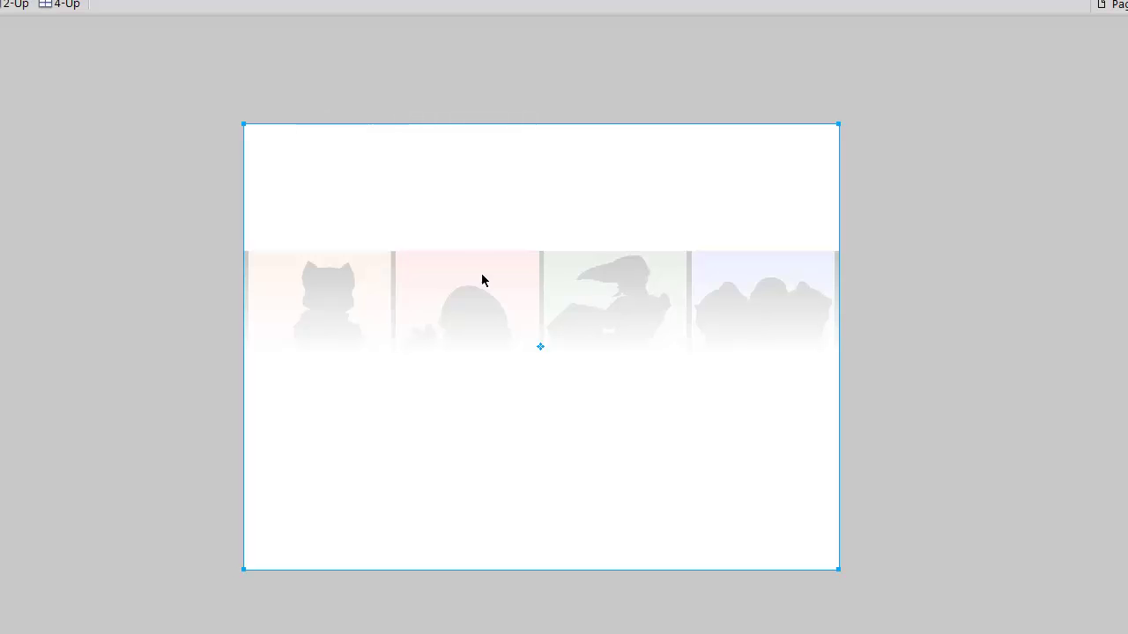
left_click(861, 328)
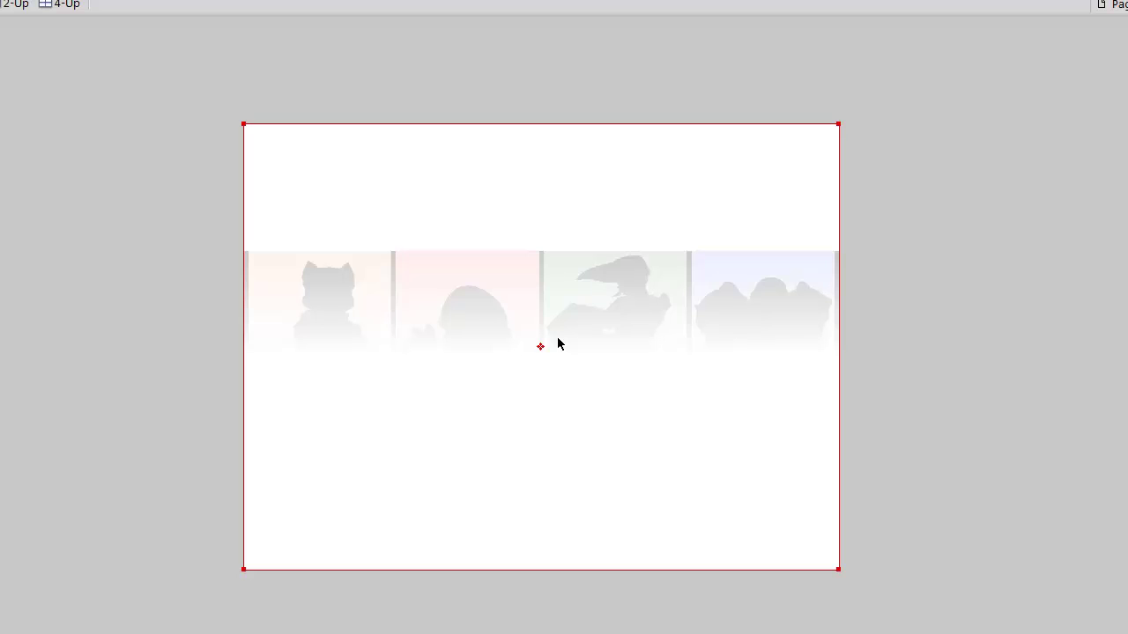
left_click(569, 390)
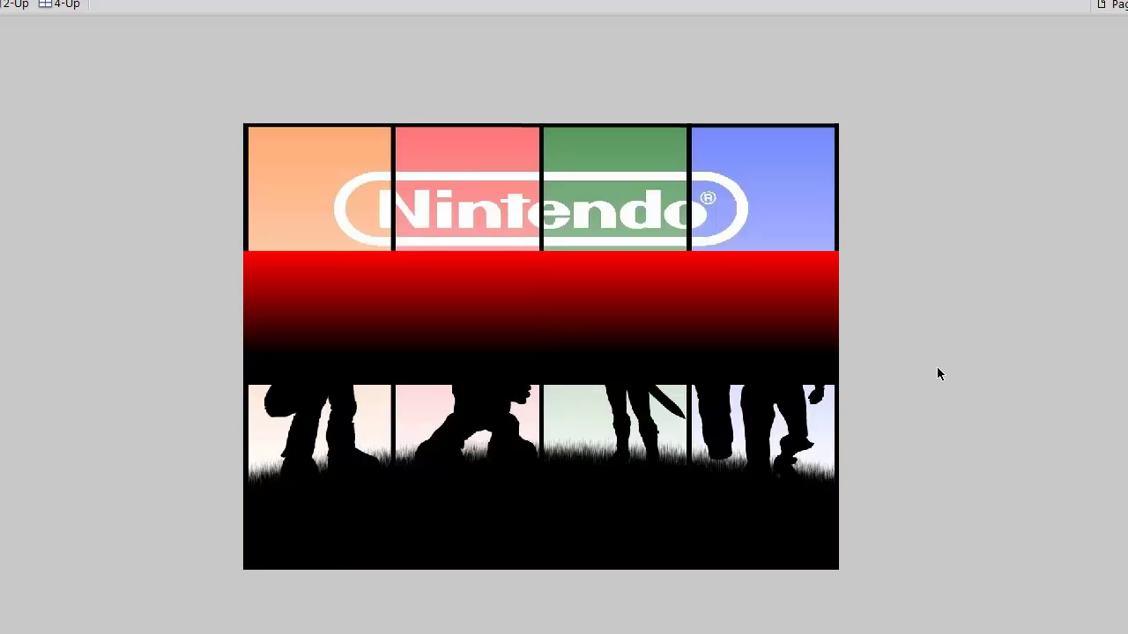